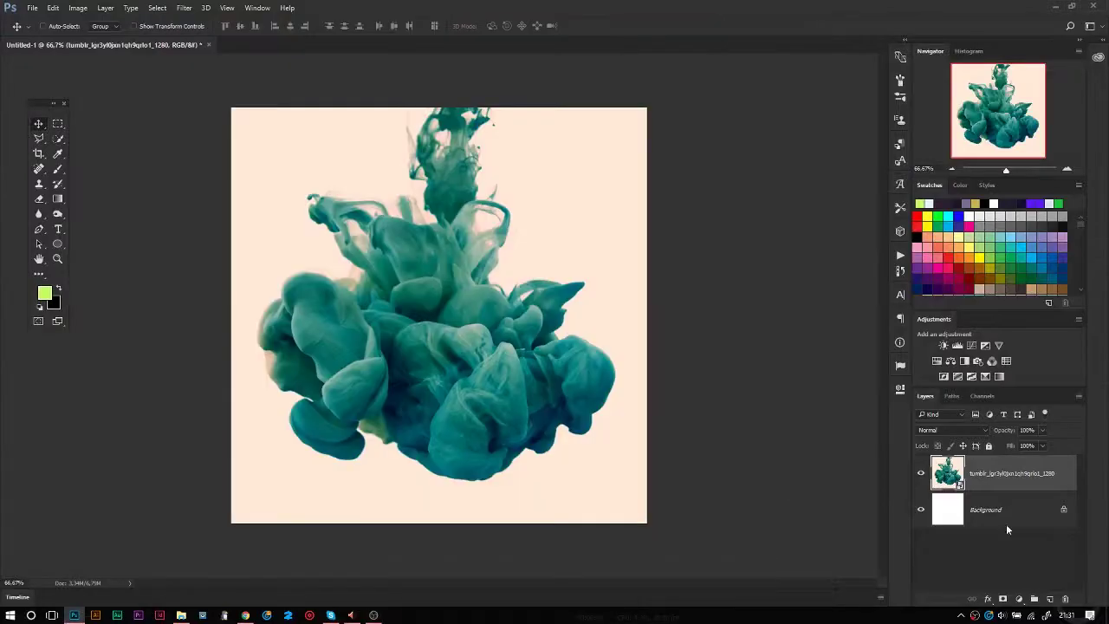
- Add an empty layer and undo it, leaving the teal ink-cloud document unchanged
{"action": "left_click", "coordinate": [1051, 600]}
{"action": "key", "text": "ctrl+z"}
- Draw an inset rectangle with no fill and a thick white stroke, then add an empty layer above
{"action": "left_click_drag", "start_coordinate": [438, 285], "coordinate": [618, 485]}
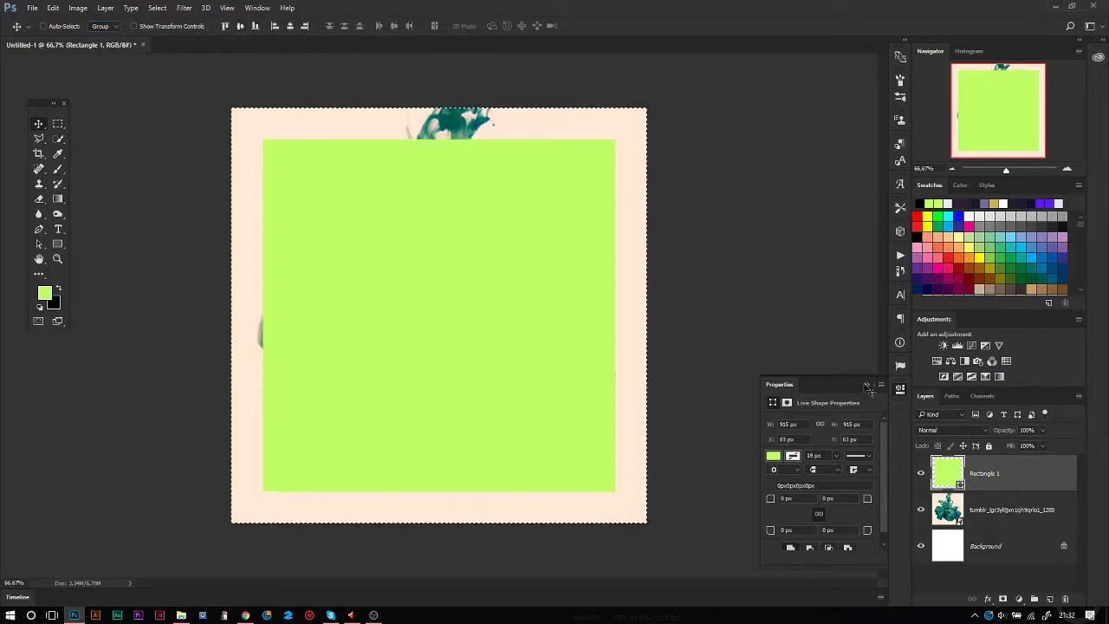
{"action": "left_click", "coordinate": [773, 456]}
{"action": "left_click", "coordinate": [781, 285]}
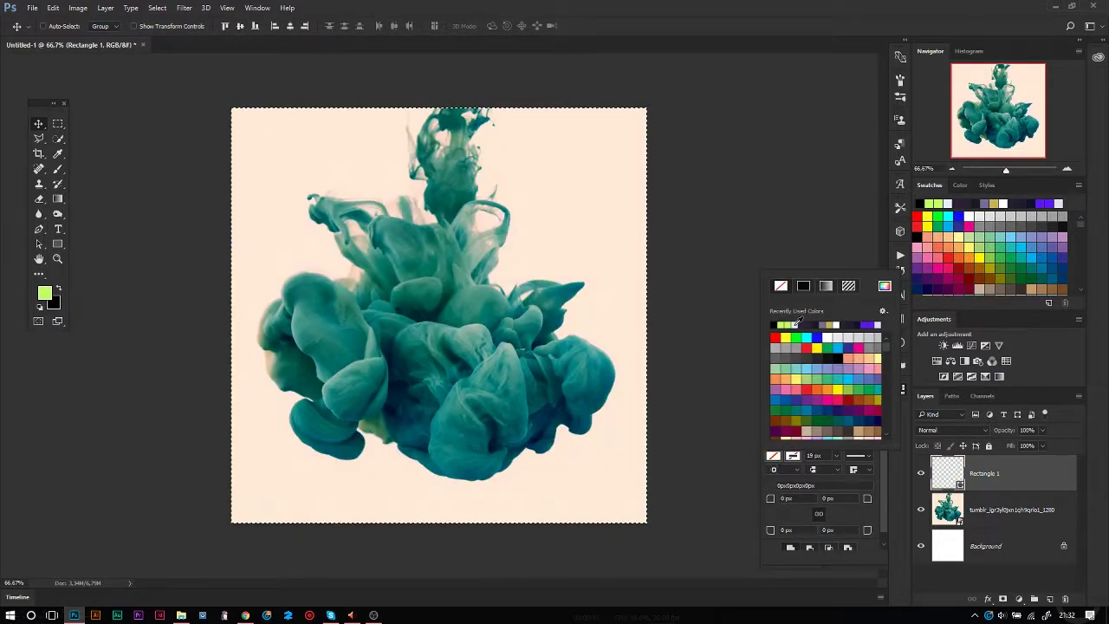
{"action": "left_click", "coordinate": [885, 285]}
{"action": "left_click", "coordinate": [805, 220]}
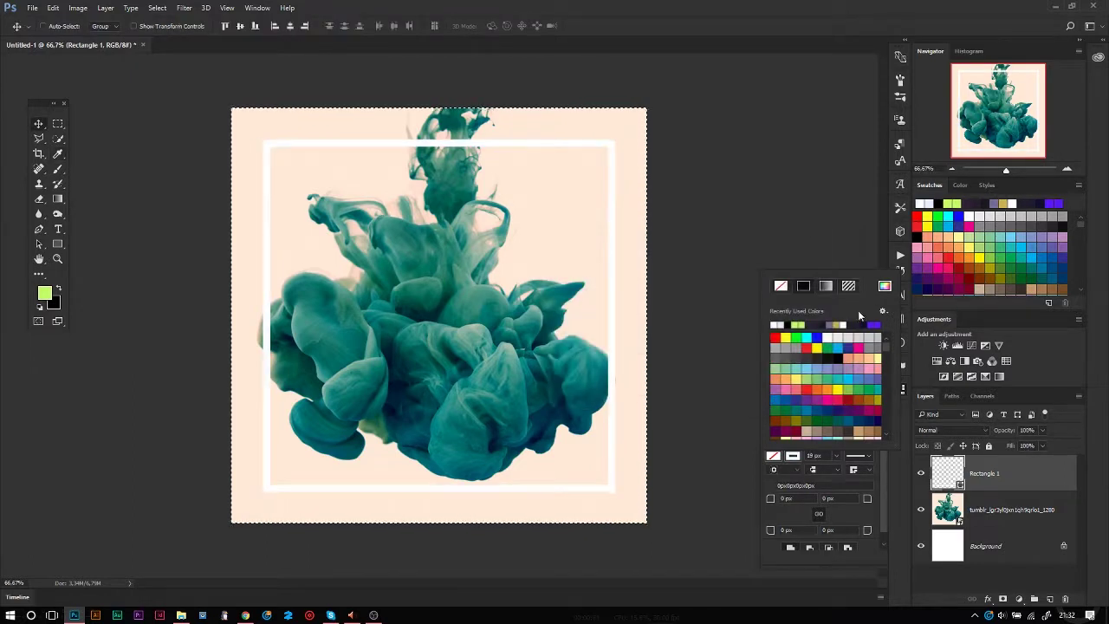
{"action": "left_click", "coordinate": [837, 457]}
{"action": "left_click_drag", "start_coordinate": [853, 470], "coordinate": [850, 471]}
{"action": "left_click", "coordinate": [1050, 598]}
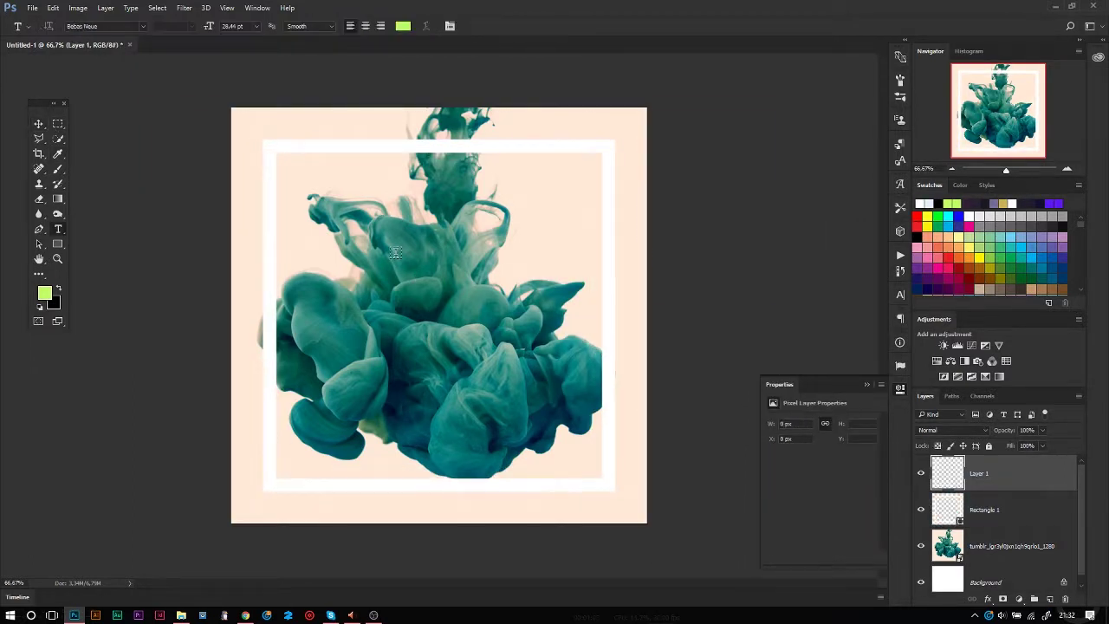
- Enlarge the INK text to about 381 pt and make it white
{"action": "left_click_drag", "start_coordinate": [405, 256], "coordinate": [468, 323]}
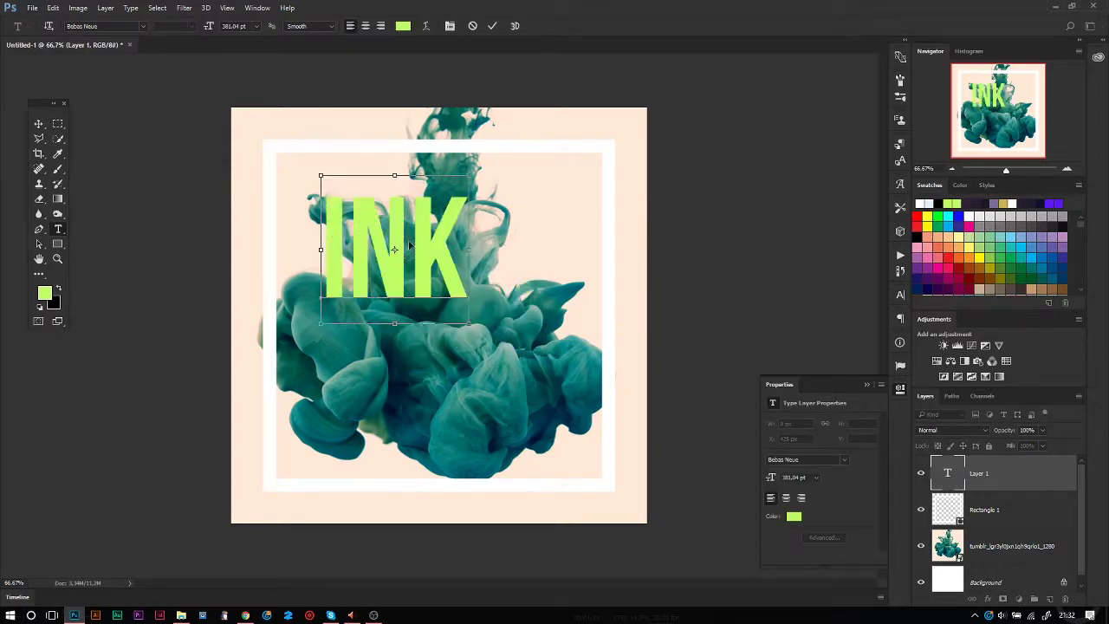
{"action": "key", "text": "ctrl+a"}
{"action": "left_click", "coordinate": [403, 25]}
{"action": "left_click", "coordinate": [555, 227]}
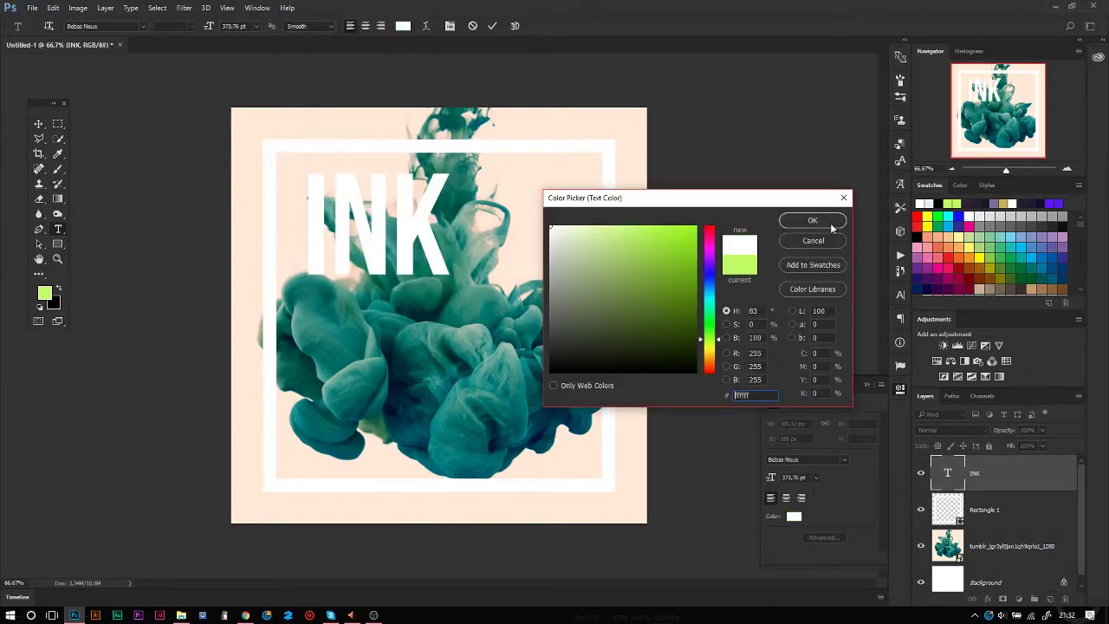
{"action": "left_click", "coordinate": [807, 218]}
{"action": "key", "text": "ctrl+Return"}
- Duplicate INK to the lower right of the ink and retype the copy as CUT
{"action": "key", "text": "v"}
{"action": "left_click_drag", "start_coordinate": [317, 224], "coordinate": [453, 400]}
{"action": "key", "text": "t"}
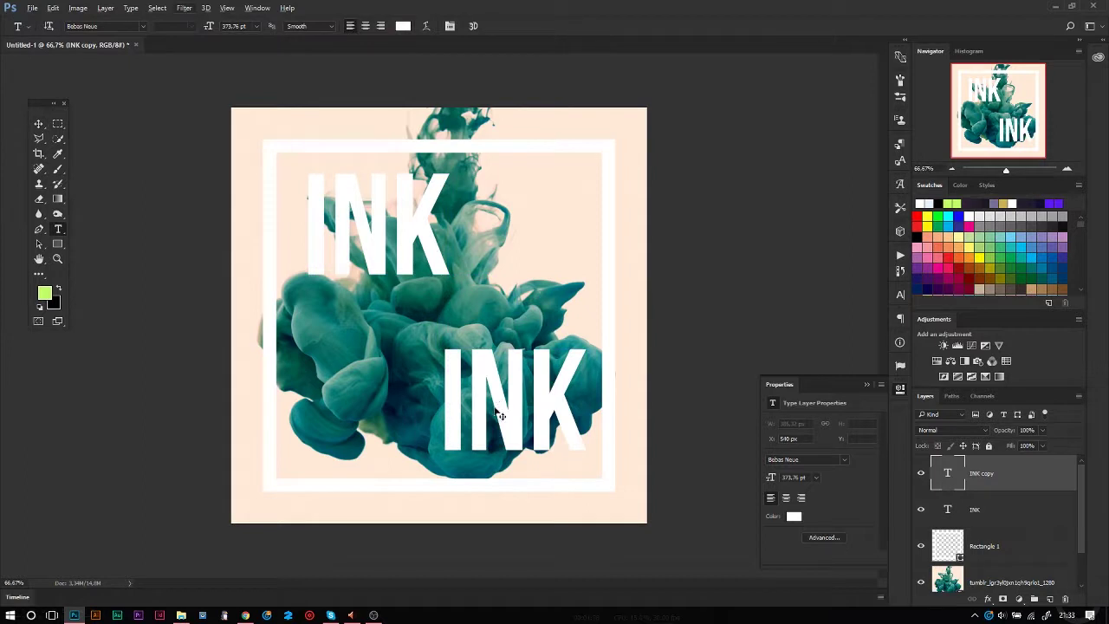
{"action": "double_click", "coordinate": [500, 416]}
{"action": "type", "text": "CUT"}
{"action": "key", "text": "ctrl+Return"}
- Duplicate CUT higher, retype it as &, and shrink it to fit between INK and CUT
{"action": "key", "text": "v"}
{"action": "left_click_drag", "start_coordinate": [515, 387], "coordinate": [514, 314]}
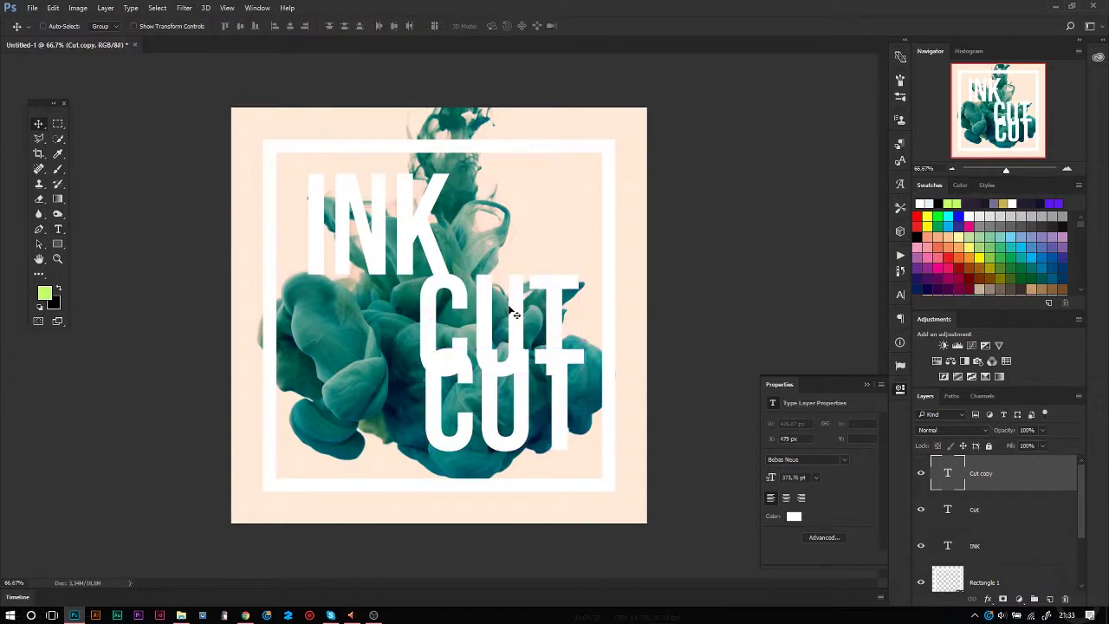
{"action": "type", "text": "&"}
{"action": "key", "text": "ctrl+Return"}
{"action": "key", "text": "ctrl+t"}
{"action": "left_click_drag", "start_coordinate": [499, 234], "coordinate": [555, 217]}
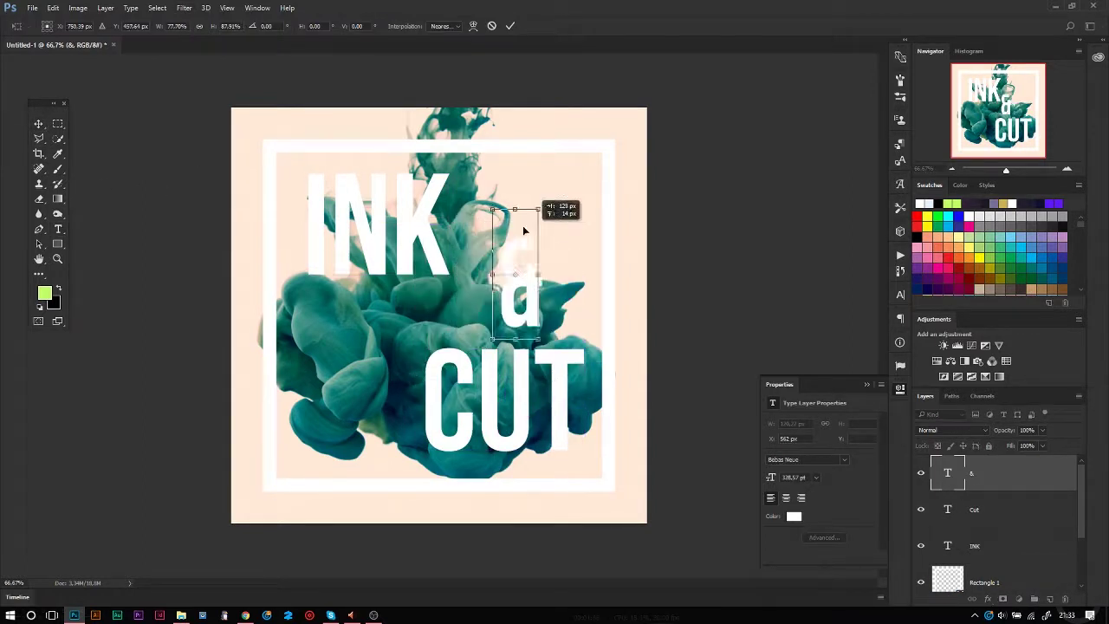
{"action": "key", "text": "Return"}
- Select the INK text layer
{"action": "left_click", "coordinate": [975, 545]}
{"action": "left_click", "coordinate": [1018, 598]}
{"action": "scroll", "coordinate": [503, 367], "scroll_direction": "up", "scroll_amount": 4}
- Paint the INK mask with a soft brush to hide part of the K, restoring part of its diagonal
{"action": "key", "text": "b"}
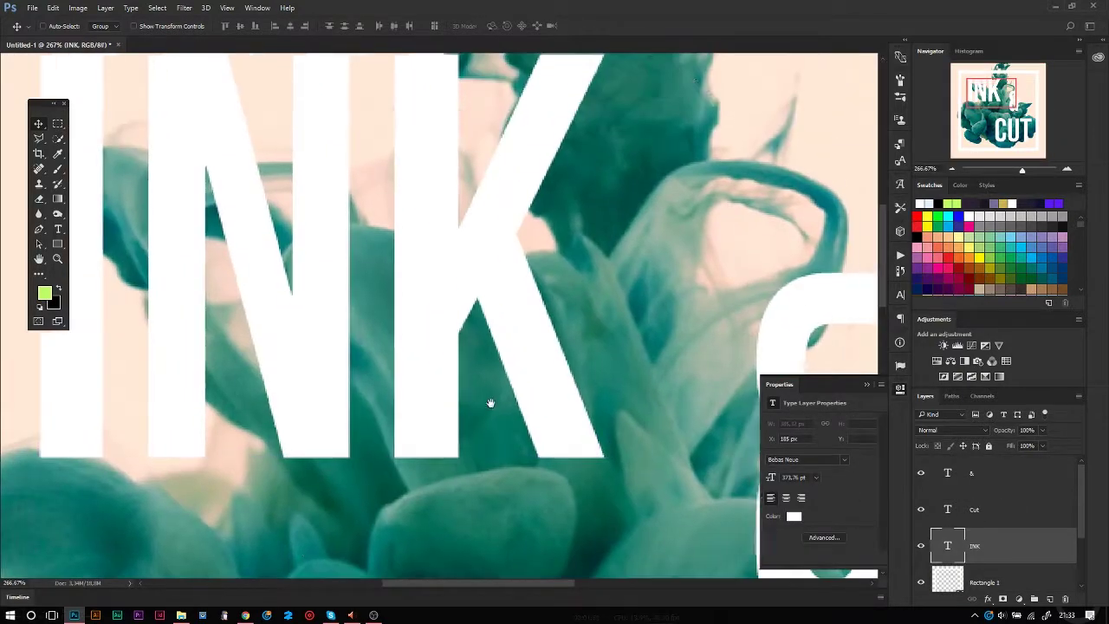
{"action": "right_click", "coordinate": [210, 291]}
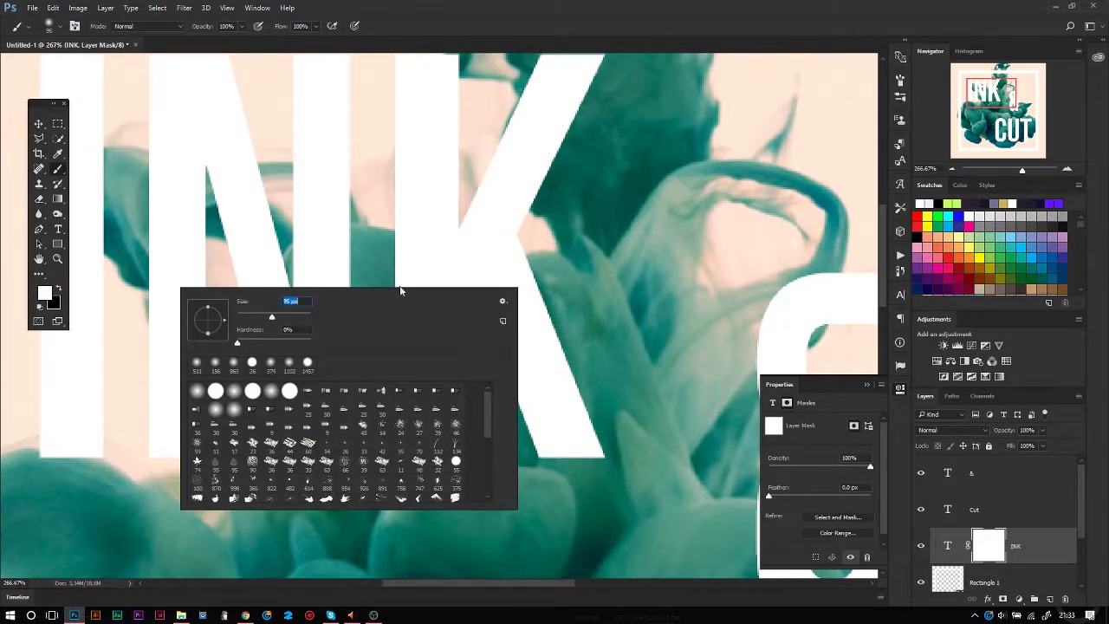
{"action": "key", "text": "Return"}
{"action": "left_click_drag", "start_coordinate": [446, 347], "coordinate": [405, 364]}
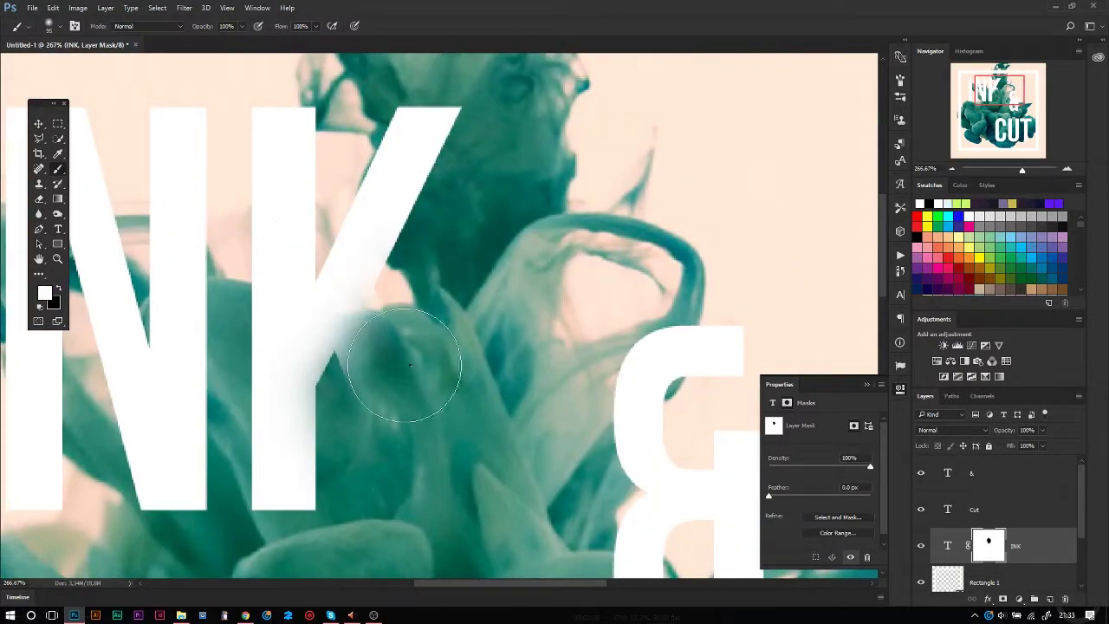
{"action": "key", "text": "x"}
{"action": "left_click_drag", "start_coordinate": [384, 422], "coordinate": [335, 310]}
{"action": "key", "text": "x"}
{"action": "scroll", "coordinate": [347, 330], "scroll_direction": "down", "scroll_amount": 3}
{"action": "scroll", "coordinate": [472, 232], "scroll_direction": "up", "scroll_amount": 2}
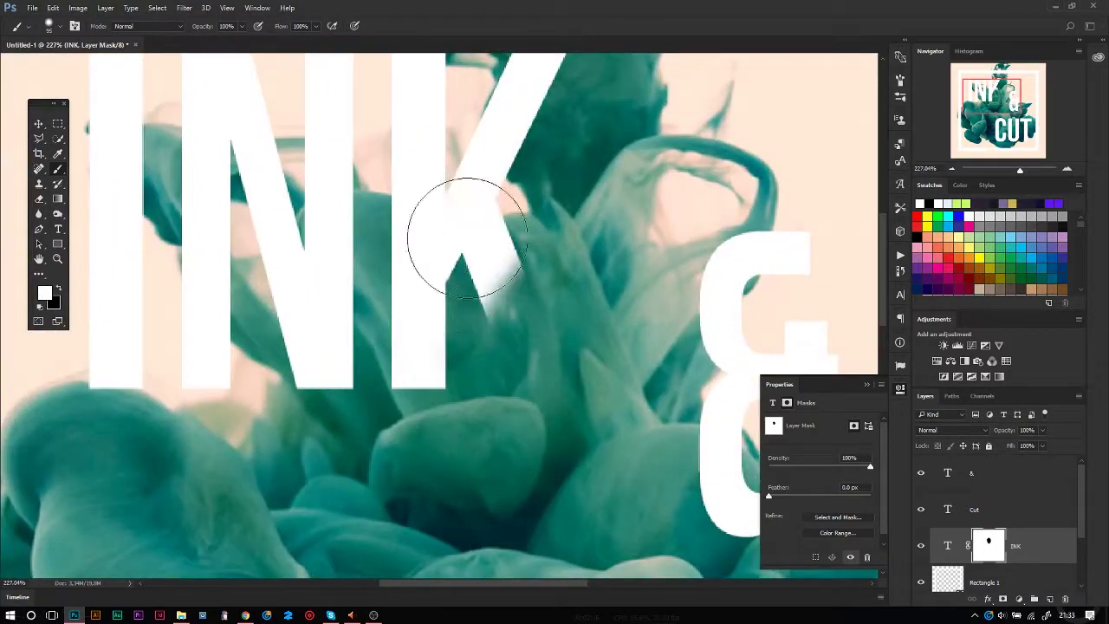
- Paint black on the INK mask to hide the lower K diagonal and more of the K
{"action": "key", "text": "x"}
{"action": "left_click_drag", "start_coordinate": [532, 389], "coordinate": [508, 285]}
{"action": "mouse_move", "coordinate": [400, 294]}
{"action": "left_mouse_down"}
{"action": "mouse_move", "coordinate": [556, 285]}
{"action": "mouse_move", "coordinate": [562, 321]}
{"action": "left_mouse_up"}
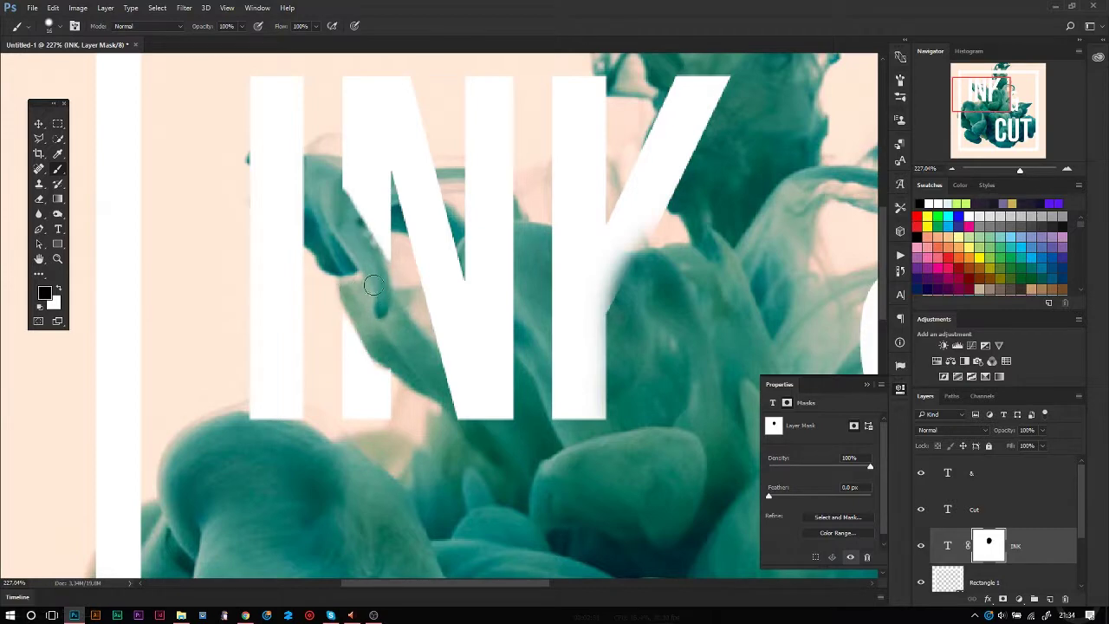
{"action": "scroll", "coordinate": [359, 265], "scroll_direction": "down", "scroll_amount": 3}
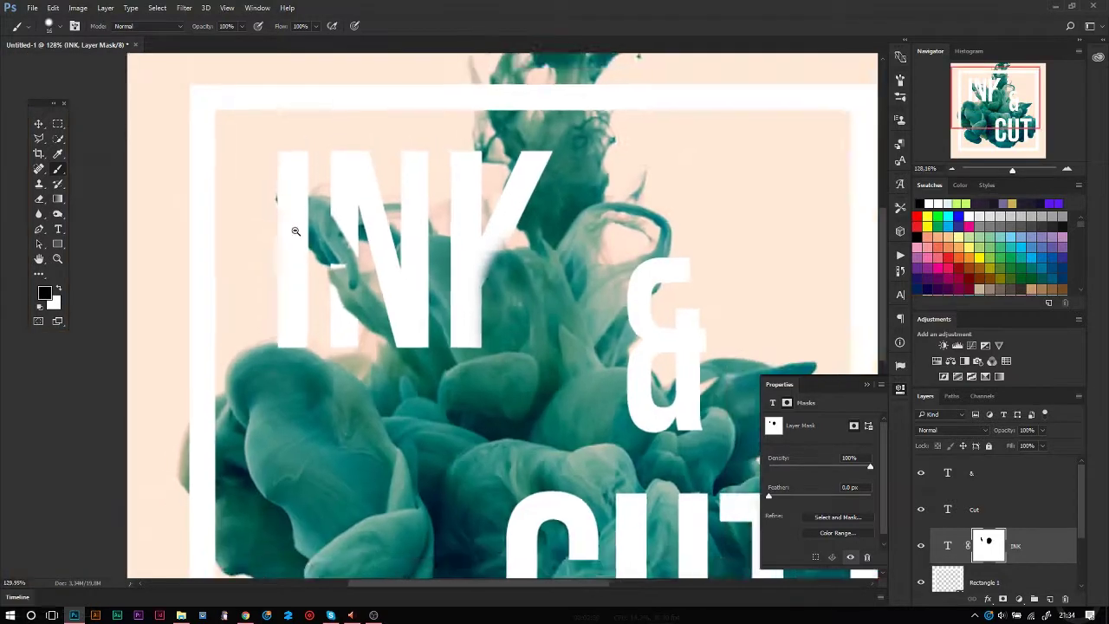
{"action": "scroll", "coordinate": [483, 358], "scroll_direction": "up", "scroll_amount": 4}
{"action": "scroll", "coordinate": [436, 359], "scroll_direction": "down", "scroll_amount": 1}
{"action": "key", "text": "x"}
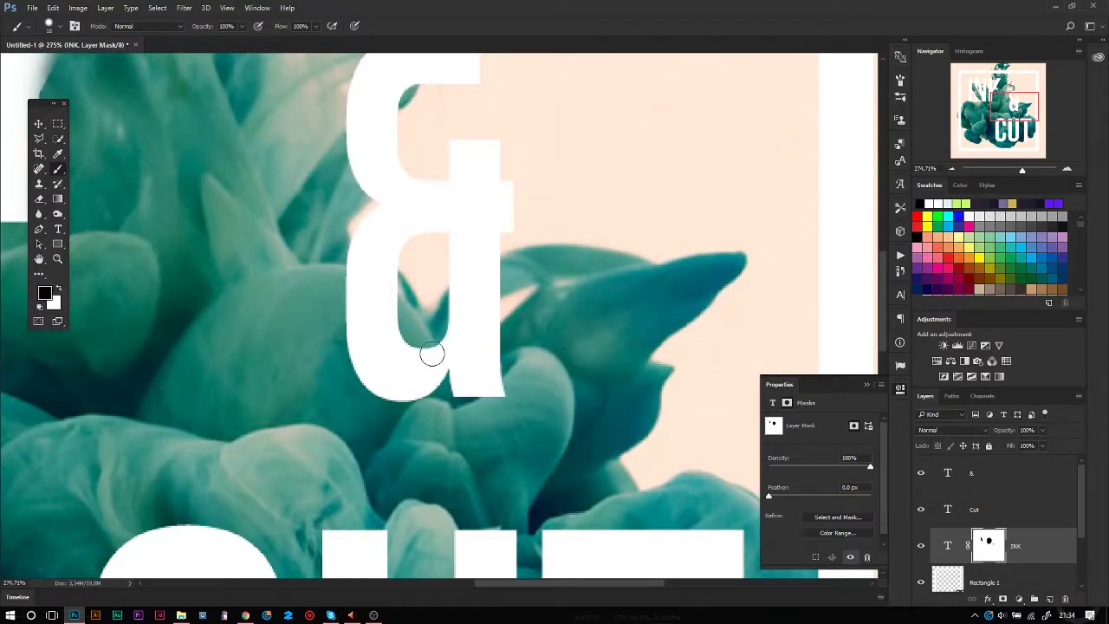
{"action": "scroll", "coordinate": [409, 324], "scroll_direction": "down", "scroll_amount": 3}
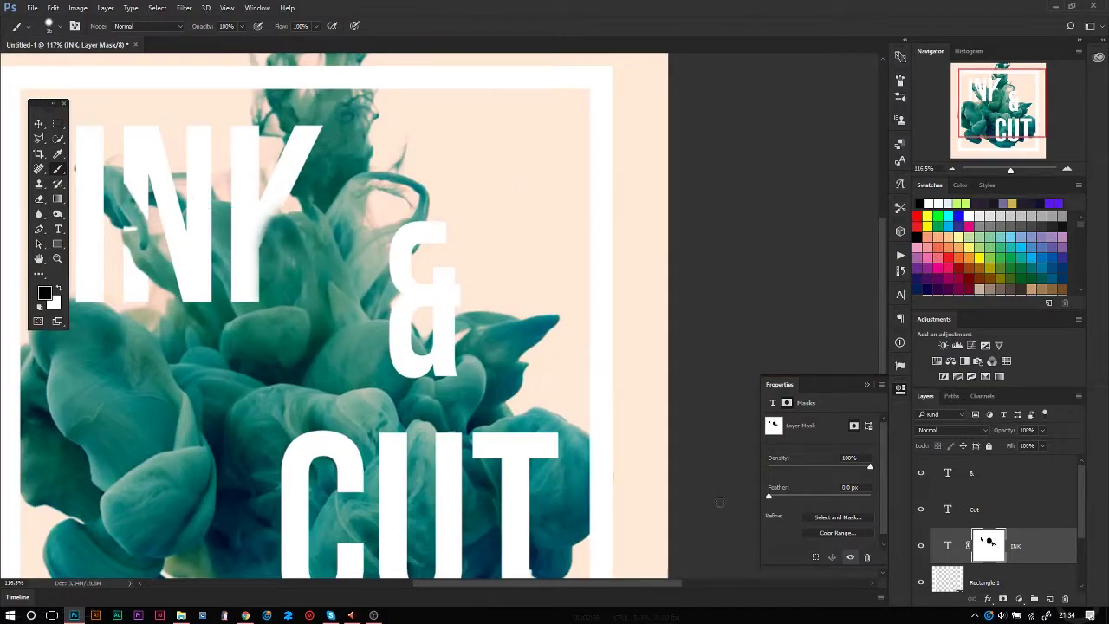
- Mask the & layer to hide its bottom behind the ink, then add a mask to the Cut layer
{"action": "left_click", "coordinate": [953, 473]}
{"action": "left_click", "coordinate": [1020, 599]}
{"action": "scroll", "coordinate": [393, 347], "scroll_direction": "up", "scroll_amount": 5}
{"action": "left_click_drag", "start_coordinate": [347, 260], "coordinate": [392, 464]}
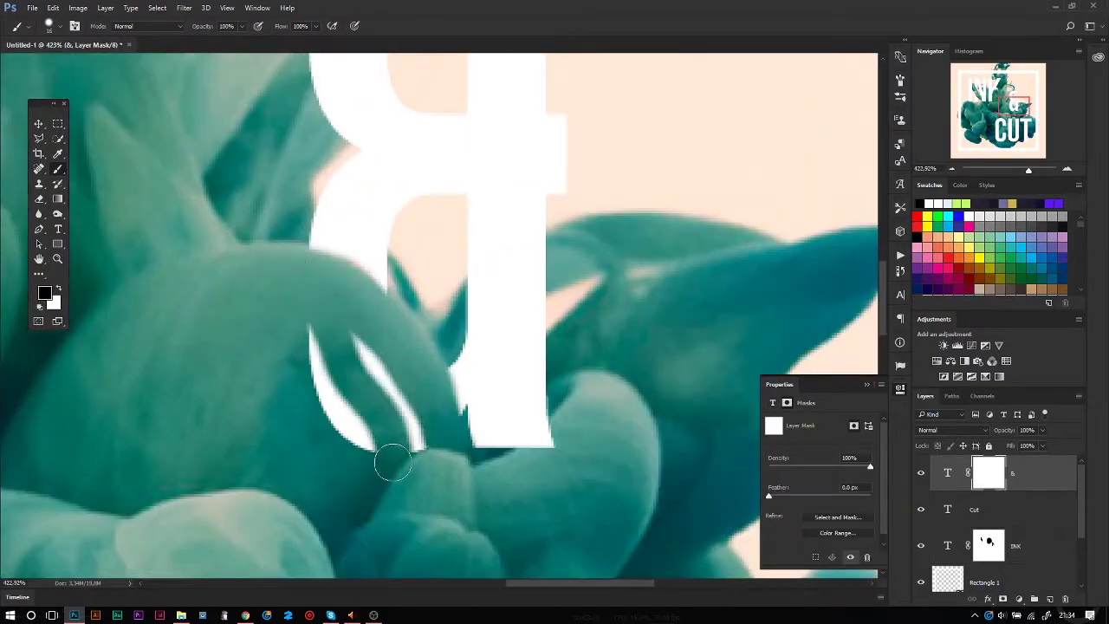
{"action": "scroll", "coordinate": [295, 225], "scroll_direction": "down", "scroll_amount": 2}
{"action": "left_click", "coordinate": [947, 510]}
{"action": "left_click", "coordinate": [1019, 599]}
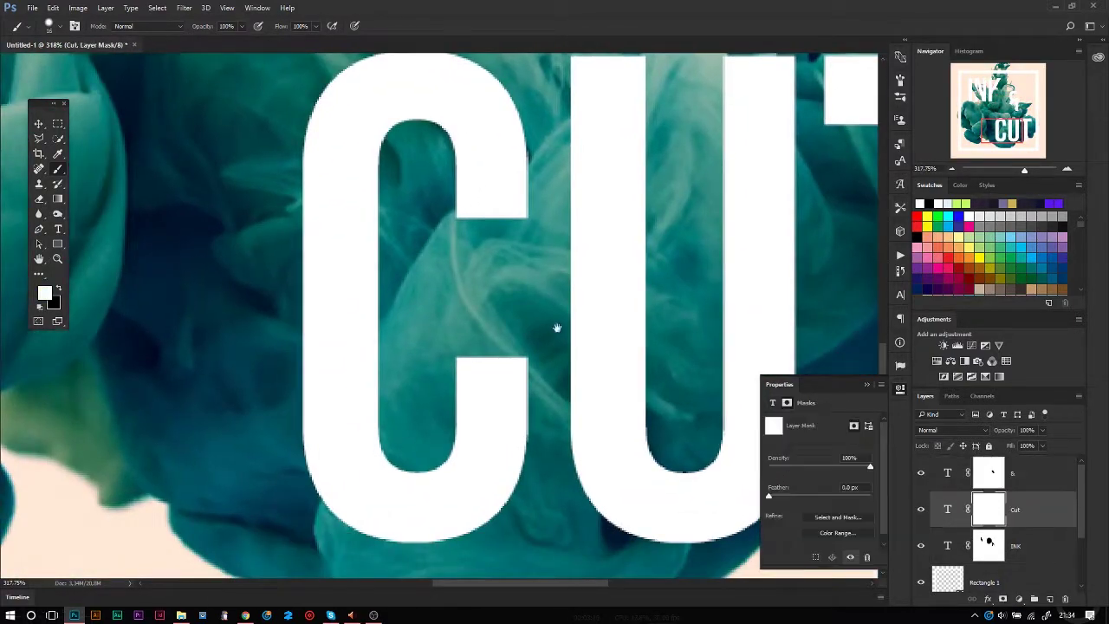
- Paint black on the Cut mask to hide the bottom of the C and a band of its stem
{"action": "scroll", "coordinate": [557, 329], "scroll_direction": "down", "scroll_amount": 3}
{"action": "key", "text": "x"}
{"action": "left_click_drag", "start_coordinate": [280, 416], "coordinate": [406, 446]}
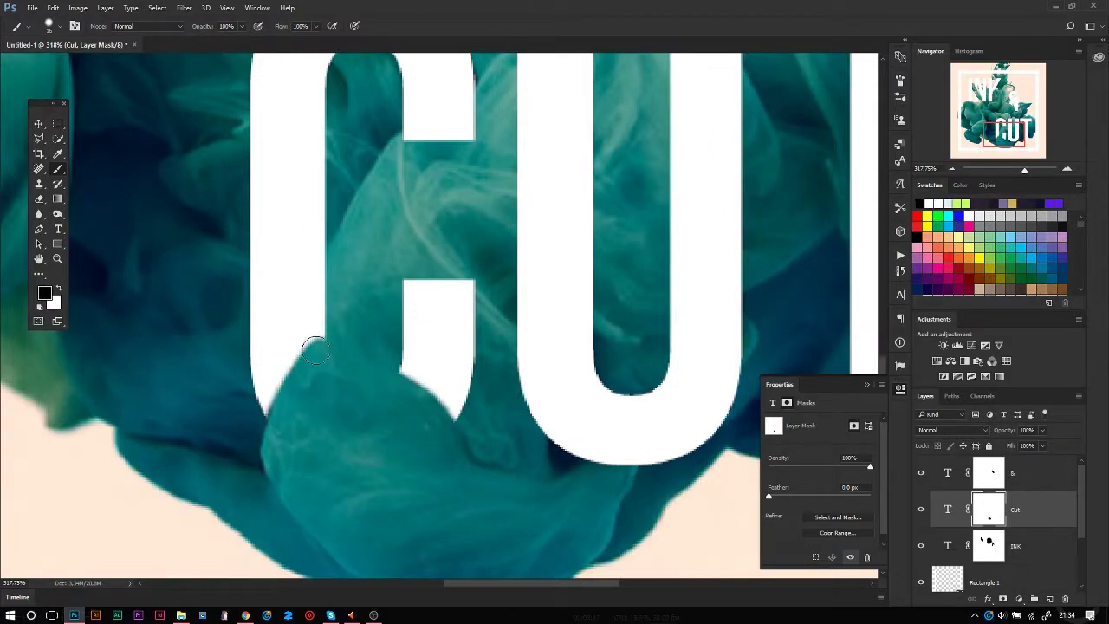
{"action": "scroll", "coordinate": [315, 350], "scroll_direction": "up", "scroll_amount": 3}
{"action": "left_click_drag", "start_coordinate": [434, 323], "coordinate": [332, 305]}
{"action": "scroll", "coordinate": [292, 295], "scroll_direction": "up", "scroll_amount": 2}
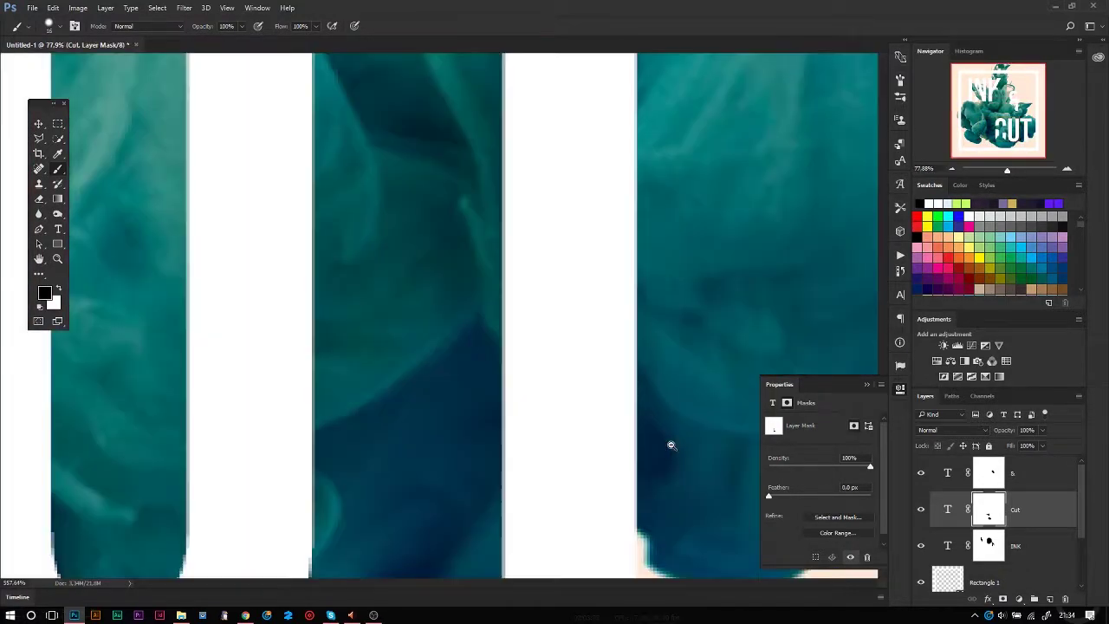
{"action": "scroll", "coordinate": [668, 445], "scroll_direction": "down", "scroll_amount": 2}
- Hide the top of the U and parts of its left stem behind the ink
{"action": "left_click_drag", "start_coordinate": [408, 181], "coordinate": [364, 257]}
{"action": "scroll", "coordinate": [364, 258], "scroll_direction": "up", "scroll_amount": 1}
{"action": "left_click_drag", "start_coordinate": [455, 122], "coordinate": [446, 555]}
{"action": "scroll", "coordinate": [513, 444], "scroll_direction": "down", "scroll_amount": 3}
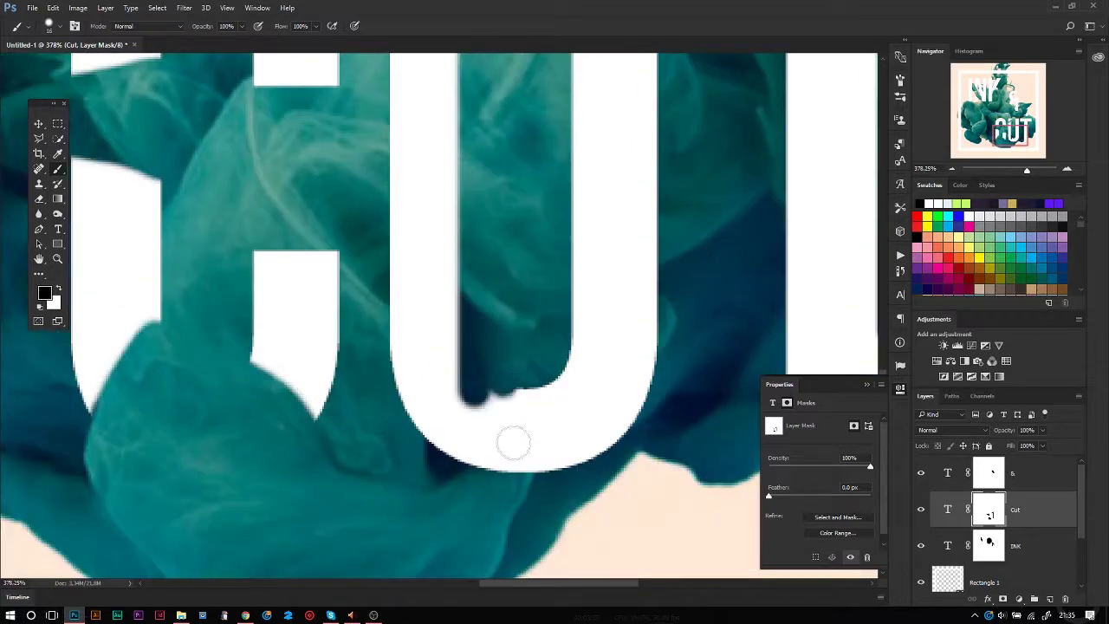
{"action": "scroll", "coordinate": [465, 438], "scroll_direction": "up", "scroll_amount": 3}
{"action": "left_click_drag", "start_coordinate": [450, 468], "coordinate": [473, 143]}
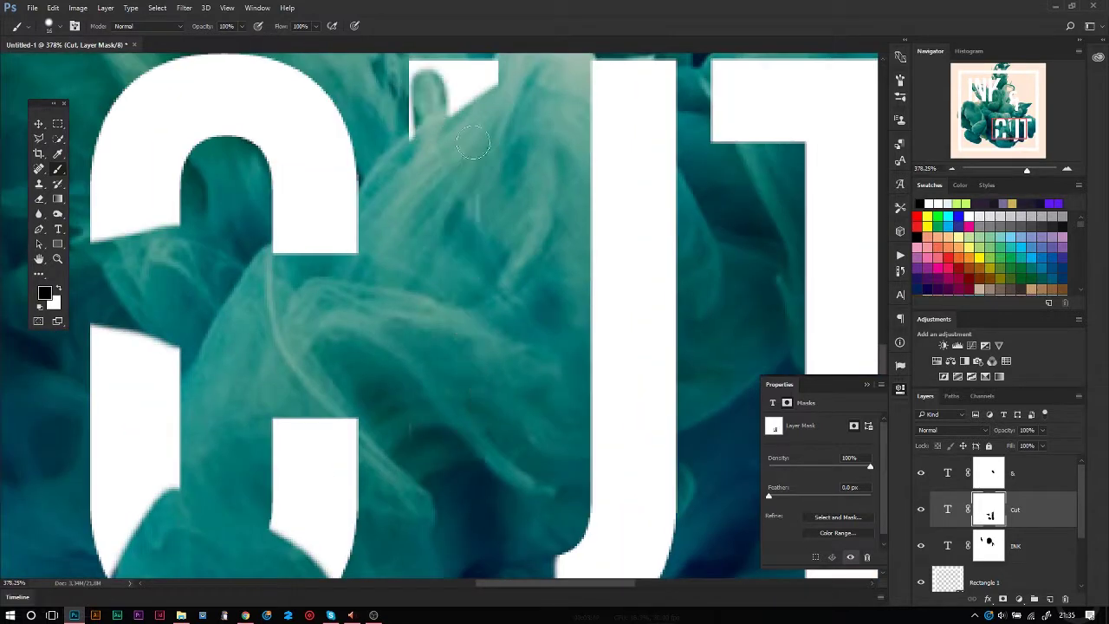
{"action": "left_click_drag", "start_coordinate": [513, 84], "coordinate": [425, 130]}
{"action": "scroll", "coordinate": [463, 304], "scroll_direction": "down", "scroll_amount": 3}
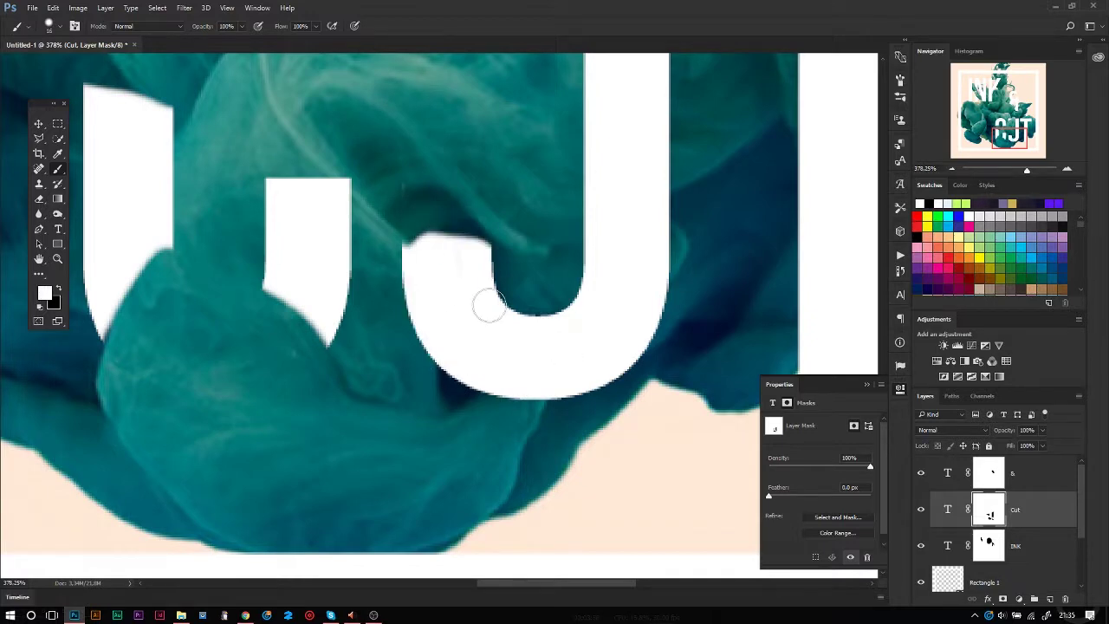
{"action": "scroll", "coordinate": [397, 232], "scroll_direction": "down", "scroll_amount": 5}
{"action": "scroll", "coordinate": [395, 309], "scroll_direction": "up", "scroll_amount": 2}
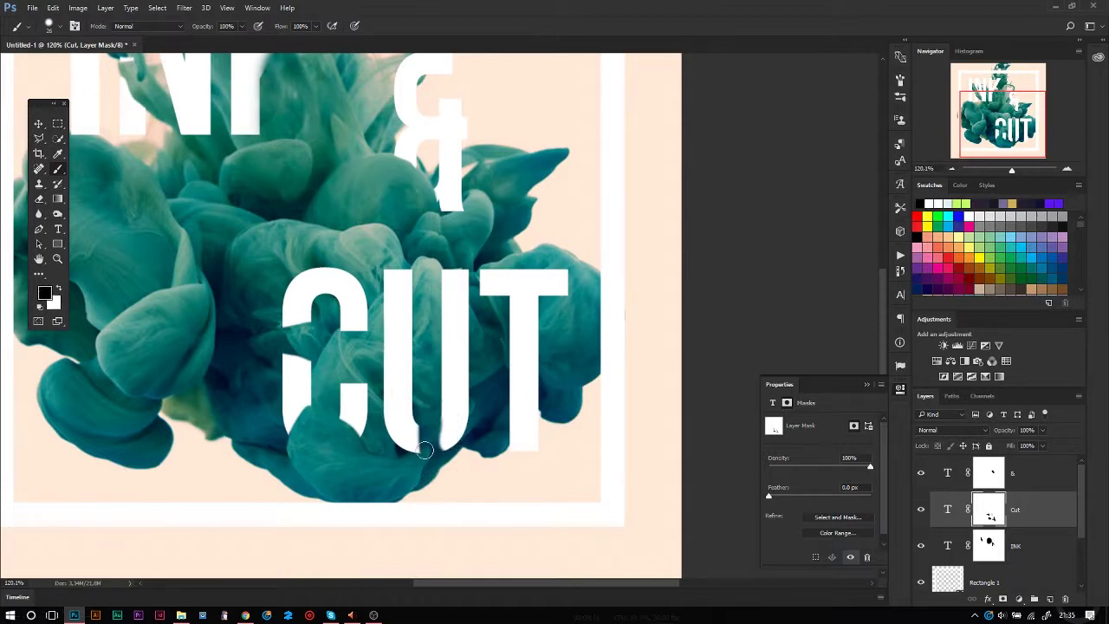
{"action": "scroll", "coordinate": [428, 454], "scroll_direction": "up", "scroll_amount": 3}
{"action": "scroll", "coordinate": [565, 347], "scroll_direction": "down", "scroll_amount": 2}
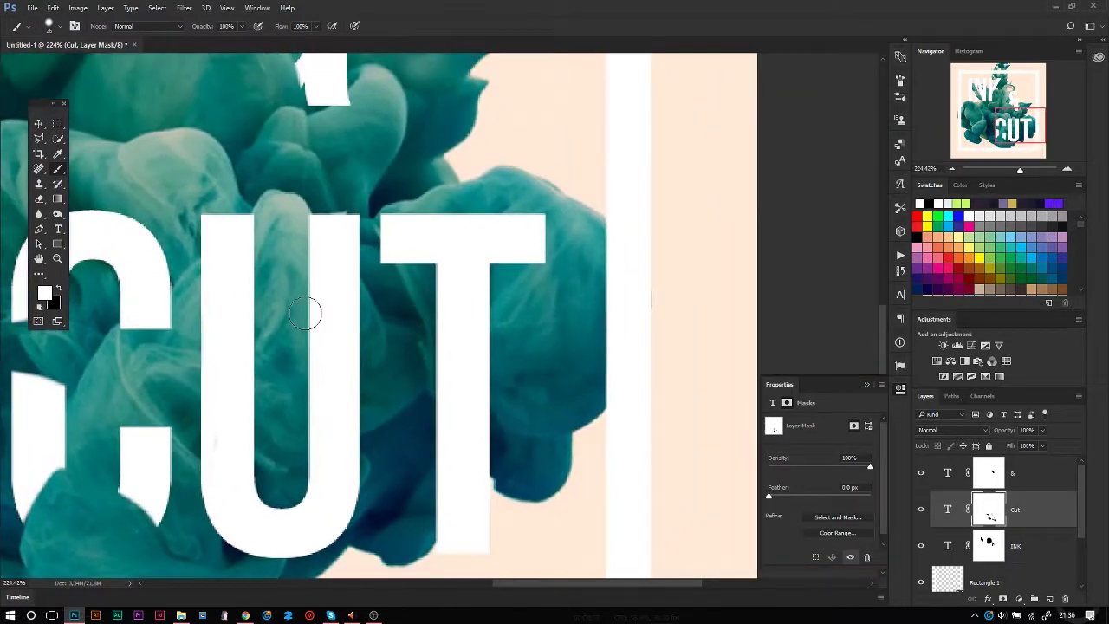
- Reveal ink at the T crossbar and in a V across the T, using 50% layer opacity temporarily
{"action": "key", "text": "x"}
{"action": "left_click_drag", "start_coordinate": [407, 257], "coordinate": [485, 269]}
{"action": "key", "text": "ctrl+z"}
{"action": "scroll", "coordinate": [399, 268], "scroll_direction": "up", "scroll_amount": 2}
{"action": "left_click_drag", "start_coordinate": [383, 233], "coordinate": [394, 276]}
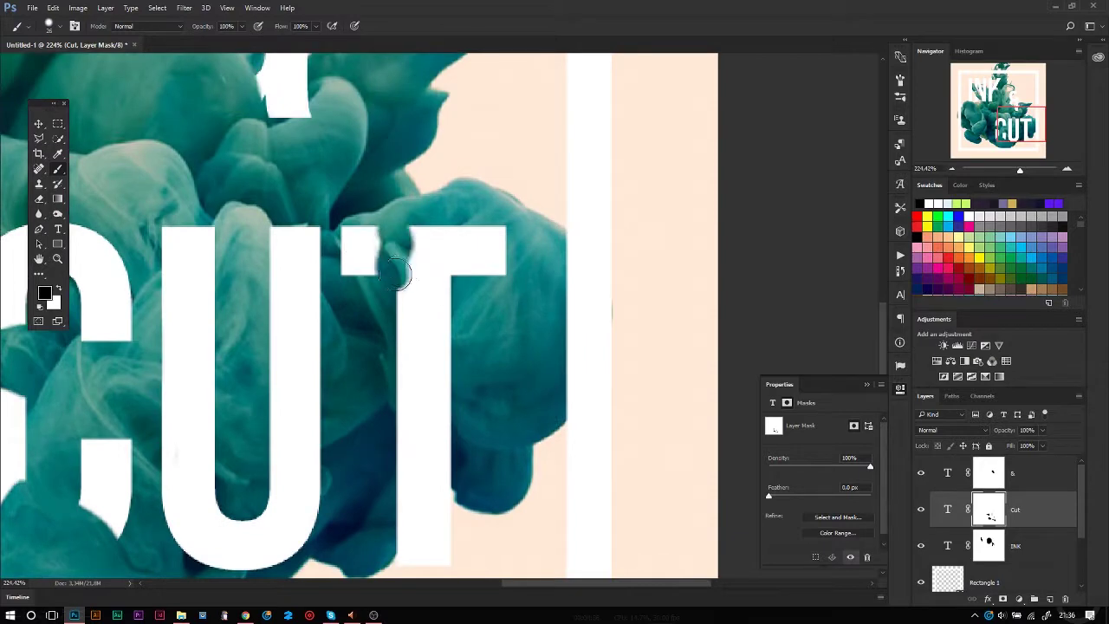
{"action": "scroll", "coordinate": [411, 275], "scroll_direction": "up", "scroll_amount": 3}
{"action": "key", "text": "5"}
{"action": "mouse_move", "coordinate": [381, 202]}
{"action": "left_mouse_down"}
{"action": "mouse_move", "coordinate": [527, 278]}
{"action": "mouse_move", "coordinate": [589, 169]}
{"action": "left_mouse_up"}
{"action": "scroll", "coordinate": [411, 297], "scroll_direction": "down", "scroll_amount": 2}
{"action": "scroll", "coordinate": [410, 297], "scroll_direction": "down", "scroll_amount": 1}
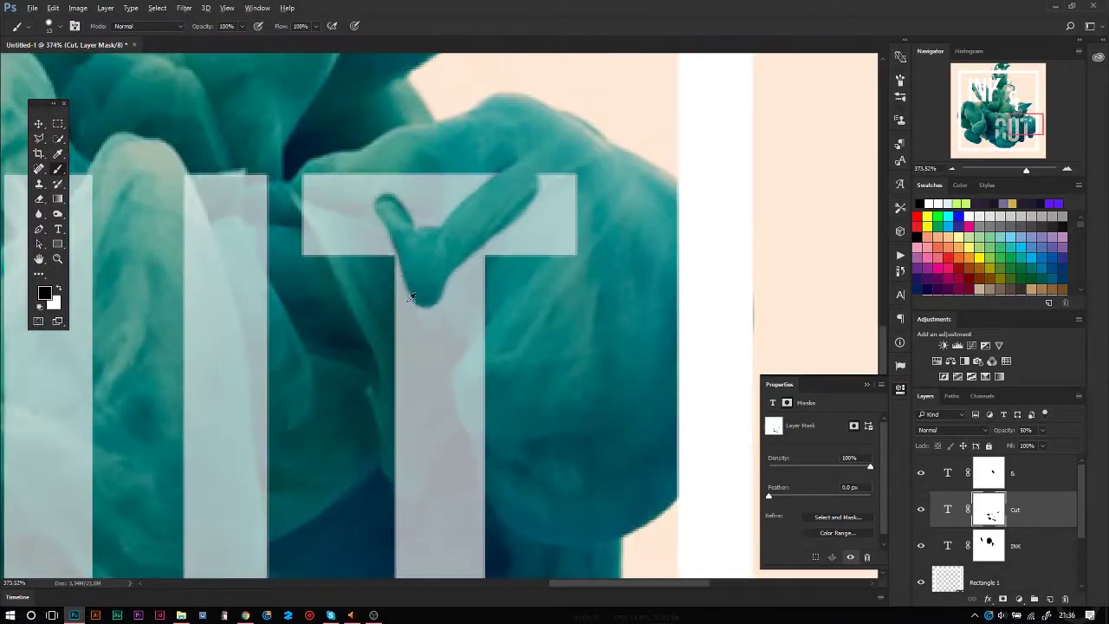
{"action": "key", "text": "0"}
- Extend the ink down and across the T stem on the Cut mask
{"action": "key", "text": "x"}
{"action": "key", "text": "ctrl+0"}
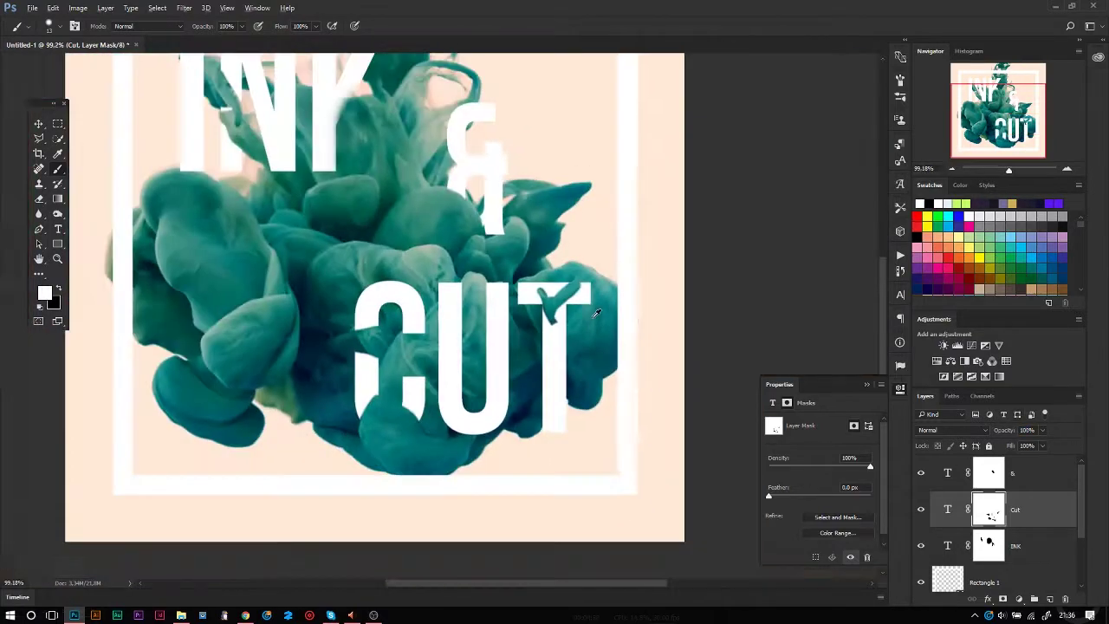
{"action": "scroll", "coordinate": [614, 488], "scroll_direction": "up", "scroll_amount": 5}
{"action": "left_click_drag", "start_coordinate": [520, 325], "coordinate": [554, 386]}
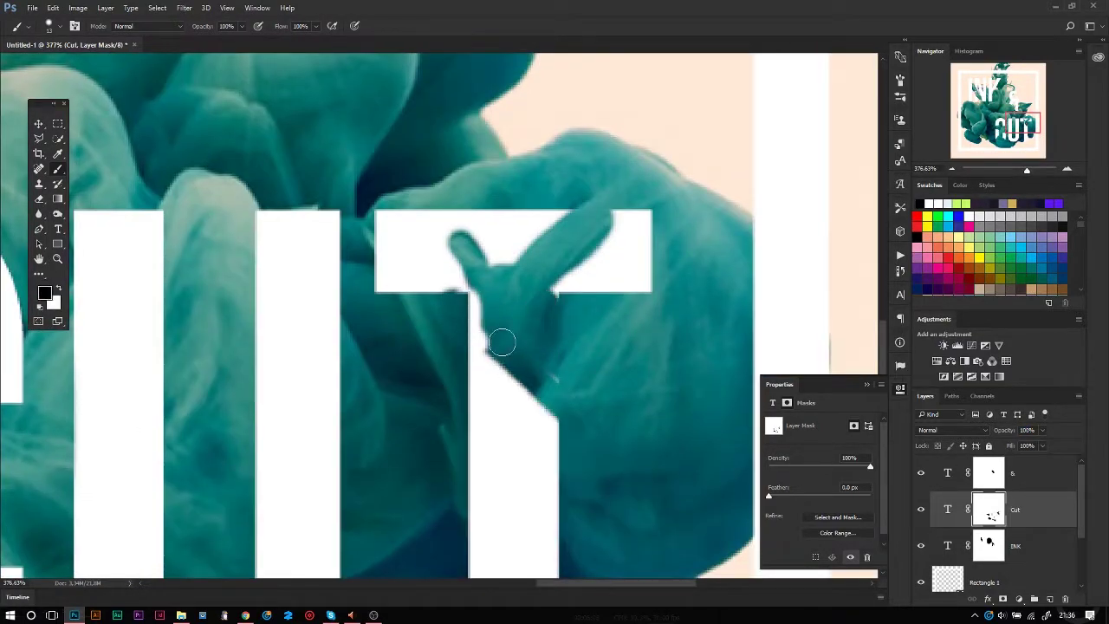
{"action": "scroll", "coordinate": [575, 322], "scroll_direction": "down", "scroll_amount": 5}
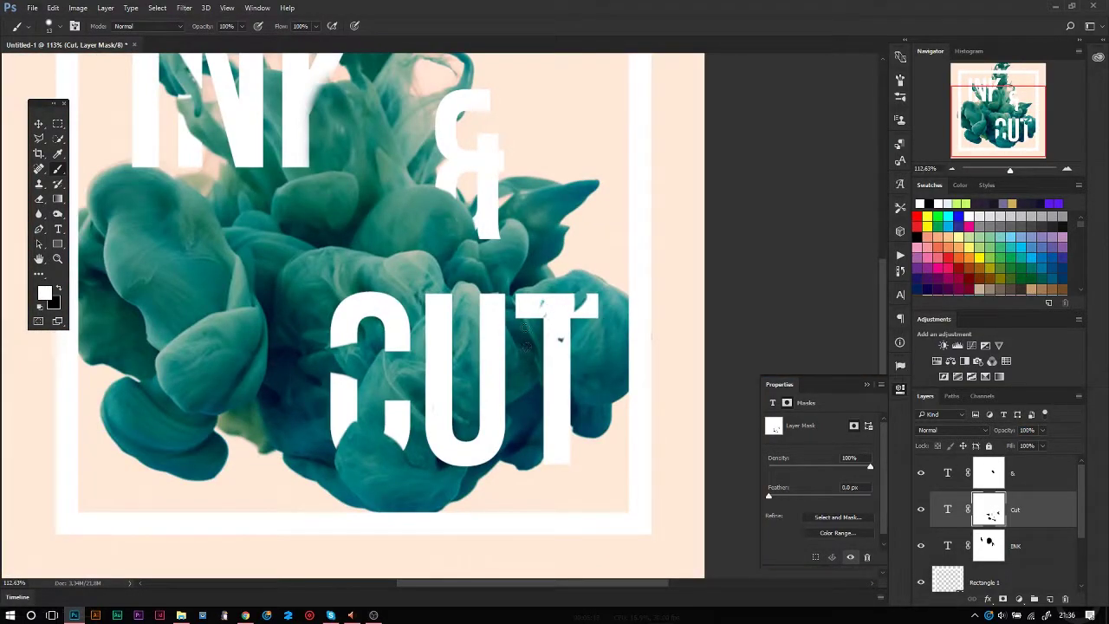
{"action": "scroll", "coordinate": [560, 340], "scroll_direction": "up", "scroll_amount": 2}
{"action": "scroll", "coordinate": [564, 317], "scroll_direction": "up", "scroll_amount": 2}
{"action": "scroll", "coordinate": [557, 367], "scroll_direction": "up", "scroll_amount": 2}
{"action": "key", "text": "x"}
{"action": "left_click_drag", "start_coordinate": [550, 210], "coordinate": [557, 134]}
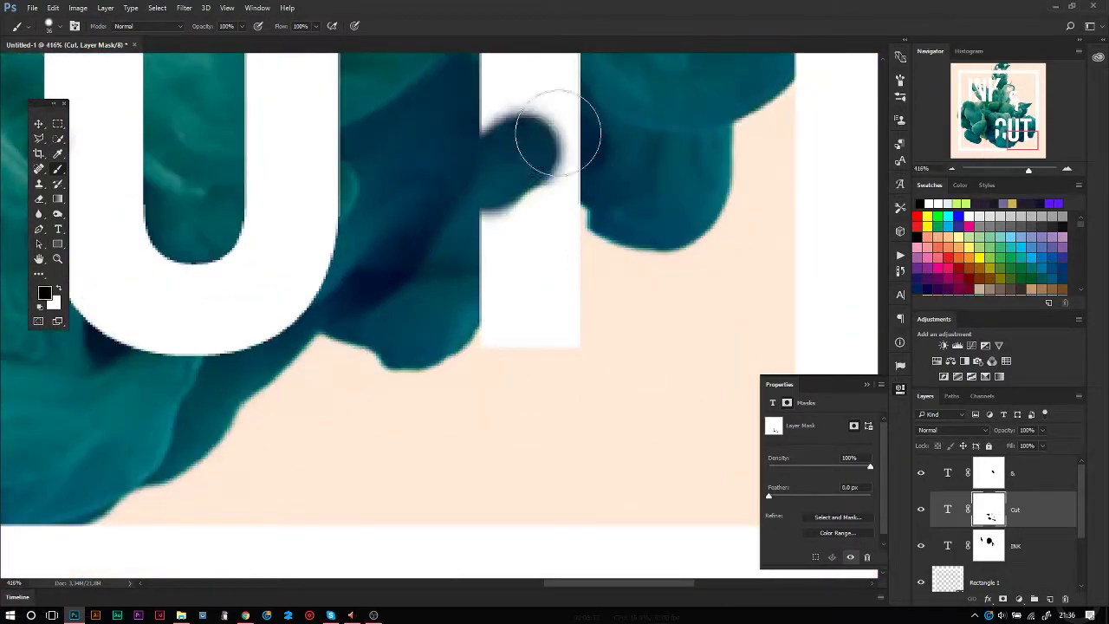
{"action": "left_click_drag", "start_coordinate": [511, 277], "coordinate": [437, 329]}
{"action": "scroll", "coordinate": [467, 265], "scroll_direction": "down", "scroll_amount": 4}
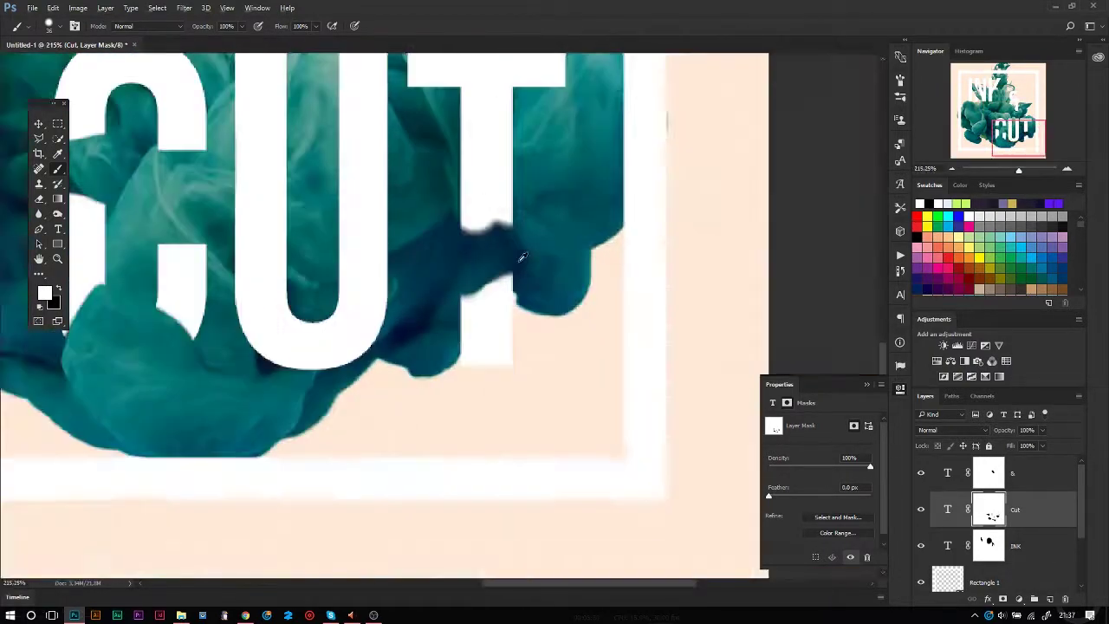
{"action": "scroll", "coordinate": [447, 336], "scroll_direction": "down", "scroll_amount": 4}
{"action": "scroll", "coordinate": [997, 520], "scroll_direction": "down", "scroll_amount": 3}
- Add a Hue/Saturation adjustment above the ink and shift its hue
{"action": "left_click", "coordinate": [1023, 511]}
{"action": "left_click", "coordinate": [951, 360]}
{"action": "mouse_move", "coordinate": [820, 462]}
{"action": "left_mouse_down"}
{"action": "mouse_move", "coordinate": [774, 461]}
{"action": "mouse_move", "coordinate": [858, 460]}
{"action": "left_mouse_up"}
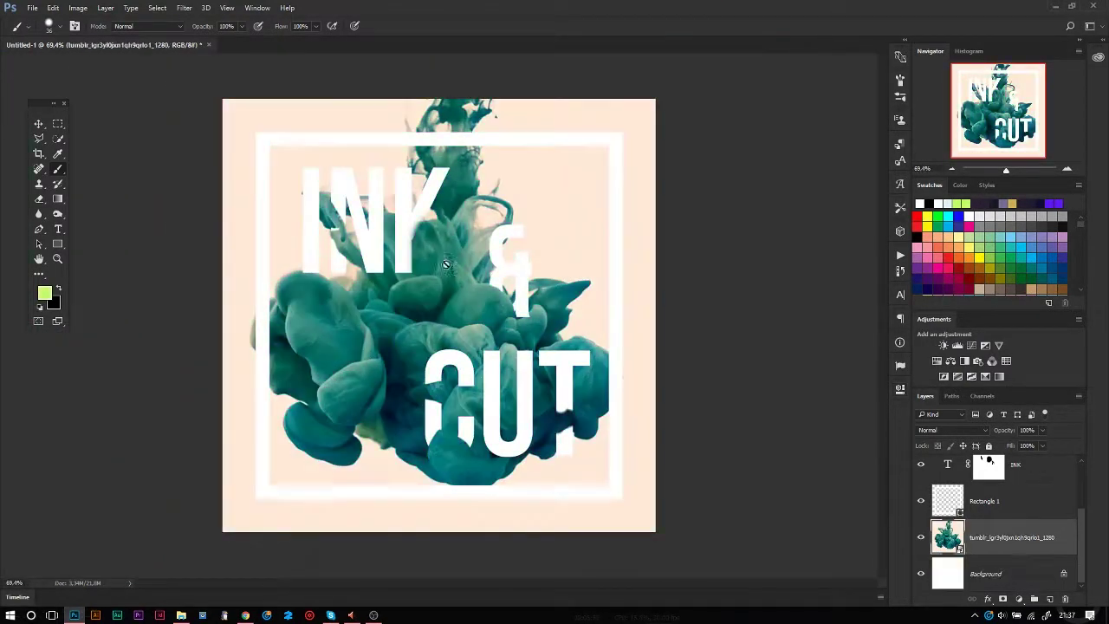
{"action": "scroll", "coordinate": [1004, 507], "scroll_direction": "up", "scroll_amount": 2}
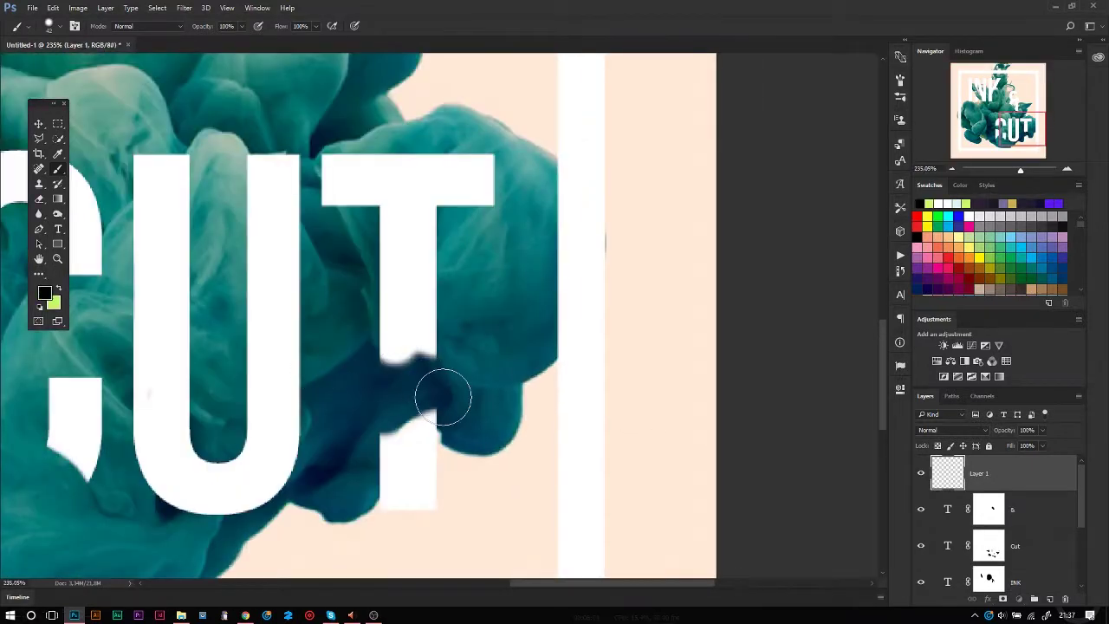
{"action": "scroll", "coordinate": [997, 512], "scroll_direction": "down", "scroll_amount": 1}
- Load the INK mask as a selection, invert and clear it, and try then undo a colour inversion
{"action": "key", "text": "ctrl+0"}
{"action": "left_click", "coordinate": [989, 546], "text": "ctrl"}
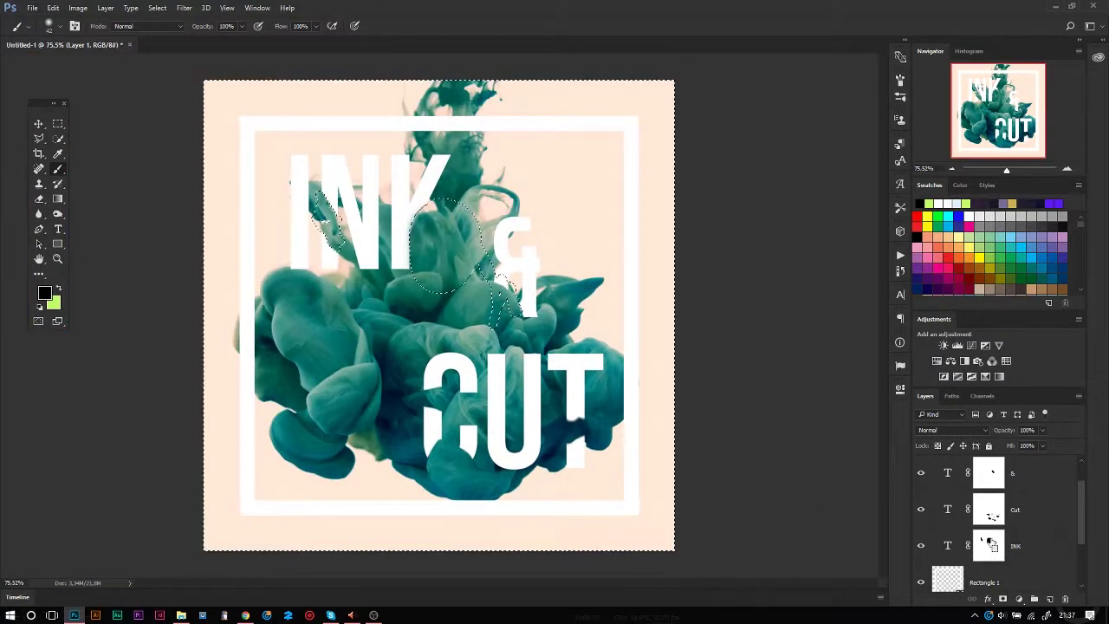
{"action": "scroll", "coordinate": [988, 555], "scroll_direction": "down", "scroll_amount": 2}
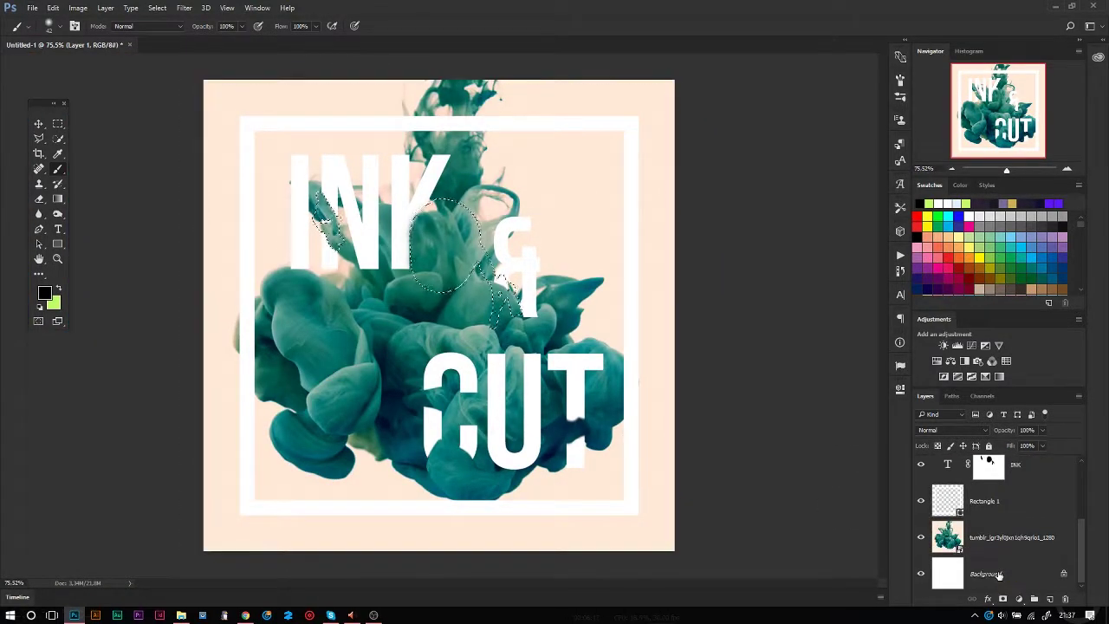
{"action": "scroll", "coordinate": [1000, 574], "scroll_direction": "up", "scroll_amount": 3}
{"action": "key", "text": "ctrl+shift+i"}
{"action": "key", "text": "ctrl+d"}
{"action": "scroll", "coordinate": [988, 531], "scroll_direction": "down", "scroll_amount": 1}
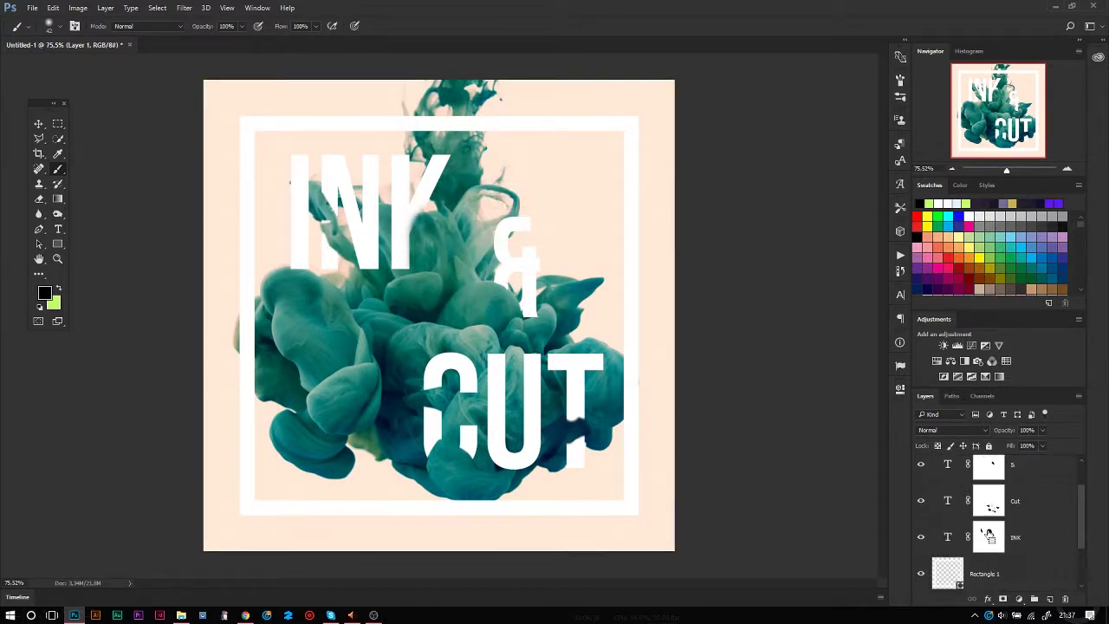
{"action": "scroll", "coordinate": [988, 533], "scroll_direction": "up", "scroll_amount": 1}
{"action": "scroll", "coordinate": [988, 520], "scroll_direction": "down", "scroll_amount": 1}
{"action": "scroll", "coordinate": [991, 503], "scroll_direction": "up", "scroll_amount": 1}
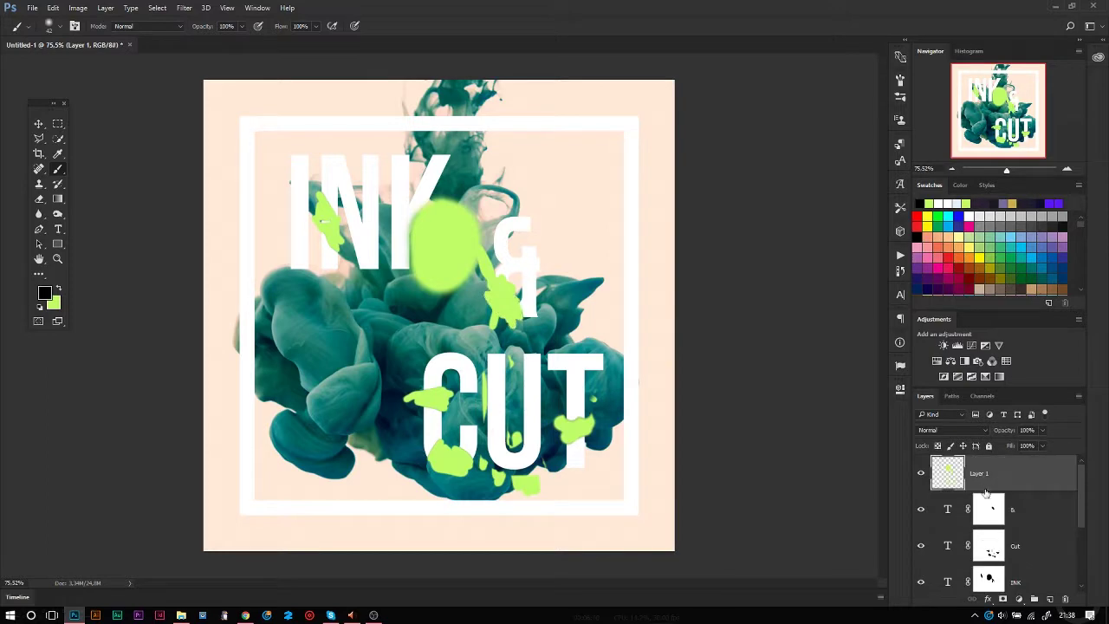
{"action": "key", "text": "ctrl+i"}
{"action": "key", "text": "ctrl+z"}
- Create a black-filled trial layer masked by the selection and experiment with inverting and painting its mask
{"action": "left_click", "coordinate": [949, 511]}
{"action": "key", "text": "ctrl+shift+alt+n"}
{"action": "key", "text": "alt+BackSpace"}
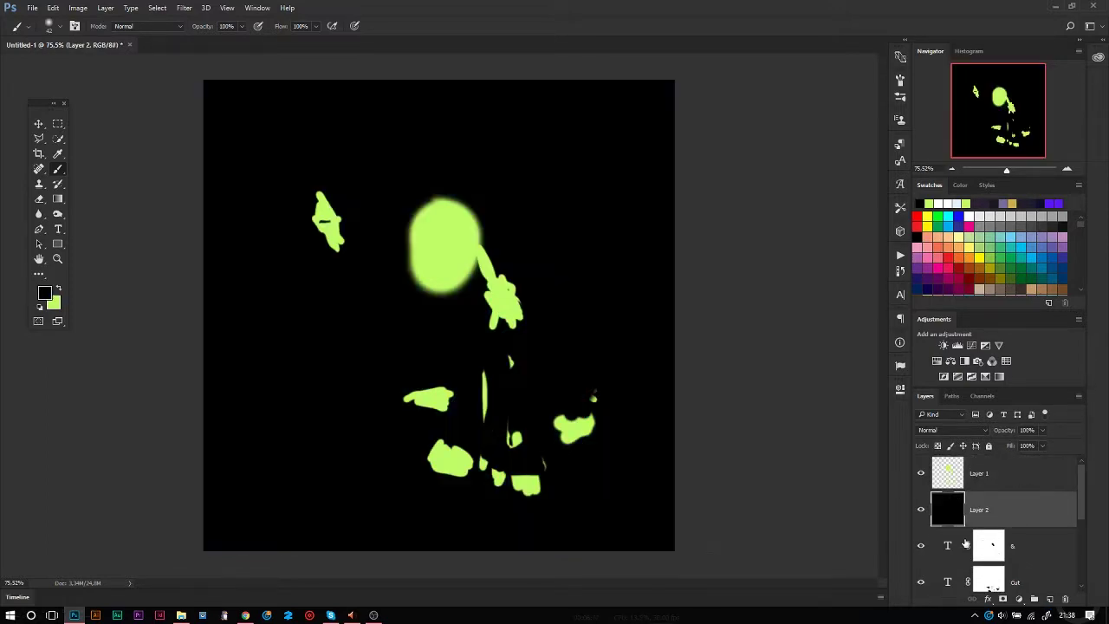
{"action": "left_click", "coordinate": [989, 600]}
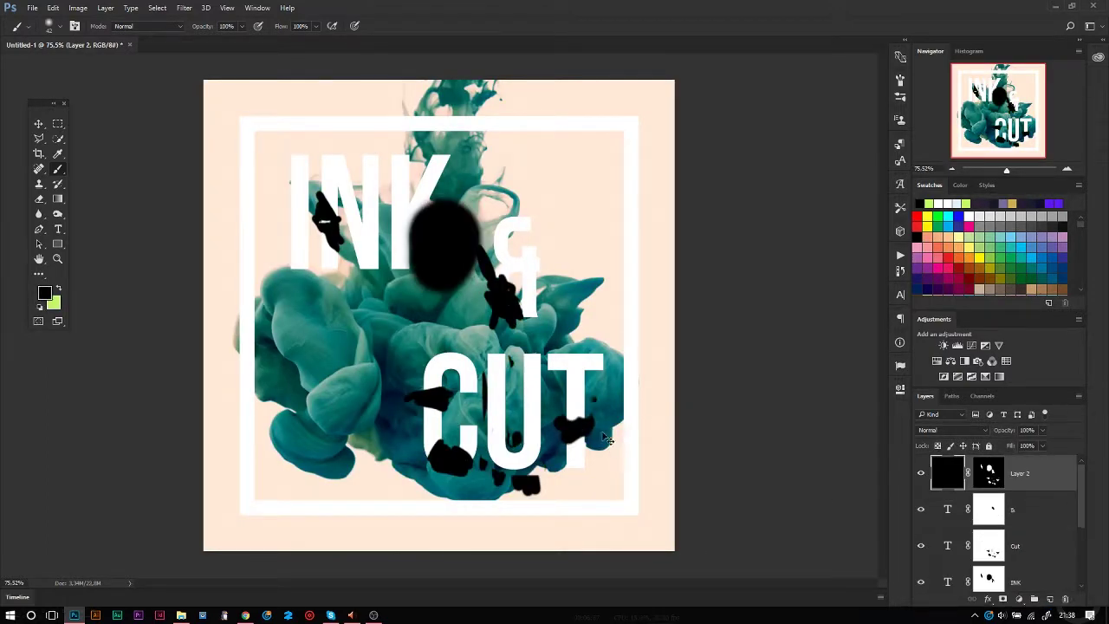
{"action": "scroll", "coordinate": [581, 401], "scroll_direction": "up", "scroll_amount": 2}
{"action": "key", "text": "ctrl+i"}
{"action": "key", "text": "ctrl+z"}
{"action": "left_click", "coordinate": [987, 475]}
{"action": "key", "text": "ctrl+i"}
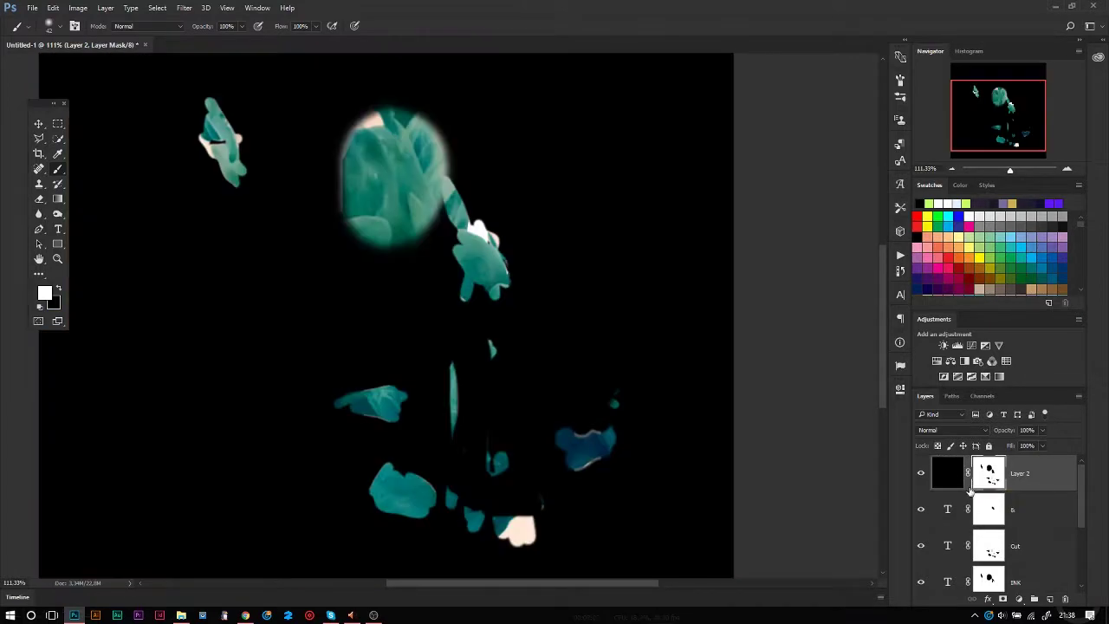
{"action": "key", "text": "ctrl+i"}
{"action": "scroll", "coordinate": [443, 440], "scroll_direction": "up", "scroll_amount": 5}
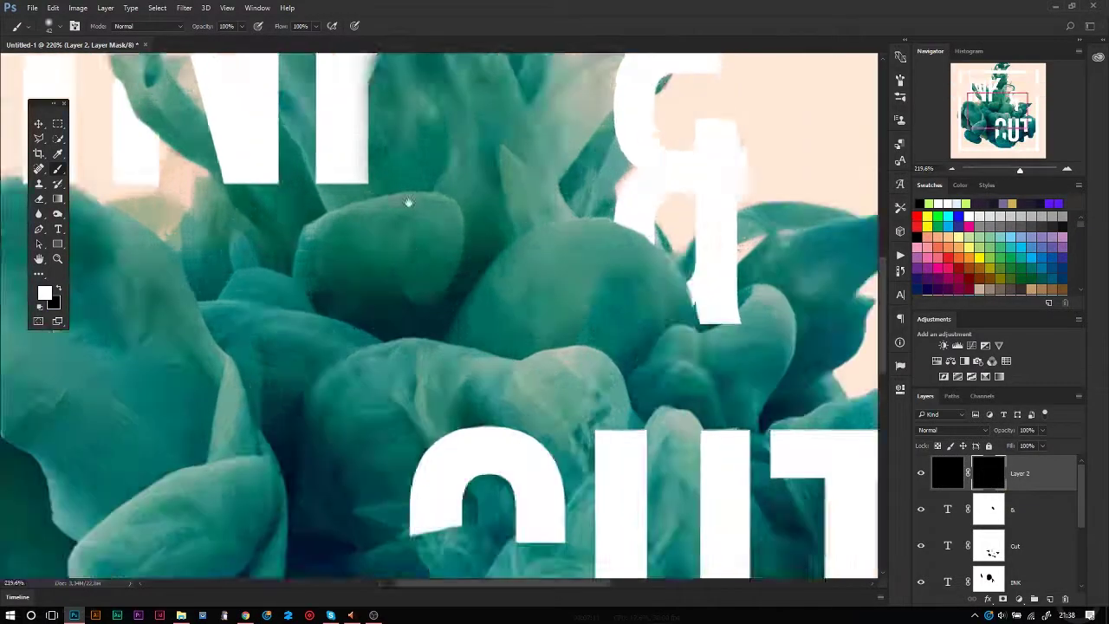
{"action": "key", "text": "x"}
{"action": "left_click_drag", "start_coordinate": [444, 440], "coordinate": [458, 458]}
{"action": "key", "text": "ctrl+z"}
{"action": "key", "text": "x"}
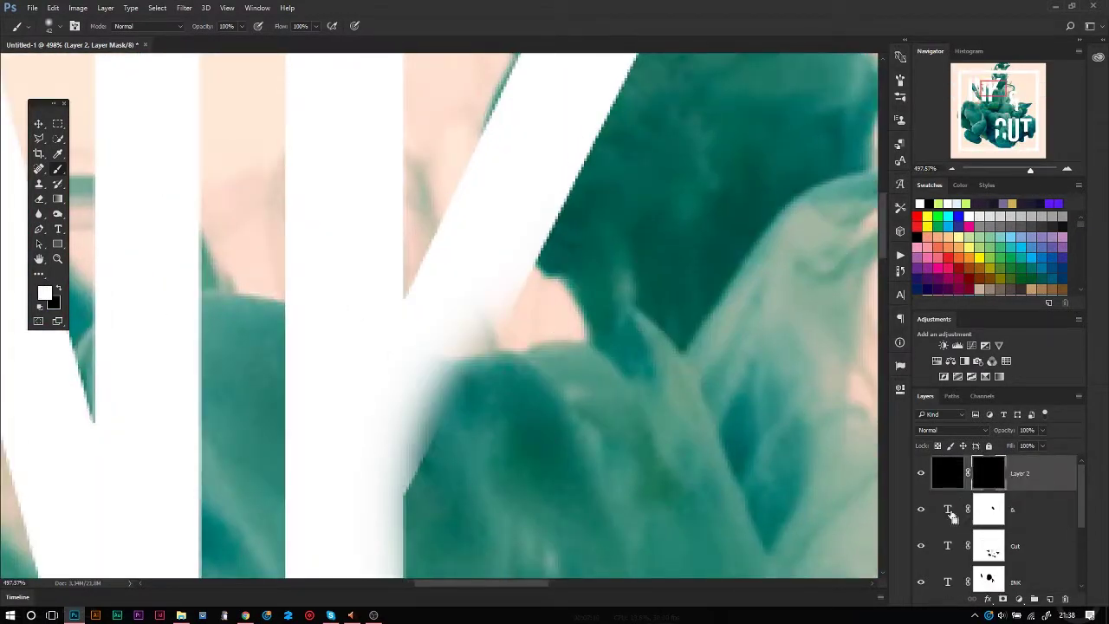
- Fill the letter shapes on the mask and try dark strokes along the K, undoing them
{"action": "left_click", "coordinate": [949, 510], "text": "ctrl"}
{"action": "scroll", "coordinate": [485, 347], "scroll_direction": "down", "scroll_amount": 3}
{"action": "key", "text": "alt+BackSpace"}
{"action": "key", "text": "ctrl+d"}
{"action": "key", "text": "ctrl+i"}
{"action": "key", "text": "ctrl+alt+z"}
{"action": "key", "text": "ctrl+0"}
{"action": "scroll", "coordinate": [485, 346], "scroll_direction": "up", "scroll_amount": 3}
{"action": "scroll", "coordinate": [424, 286], "scroll_direction": "up", "scroll_amount": 3}
{"action": "key", "text": "ctrl+alt+z"}
{"action": "key", "text": "ctrl+alt+z"}
{"action": "left_click_drag", "start_coordinate": [408, 312], "coordinate": [424, 260]}
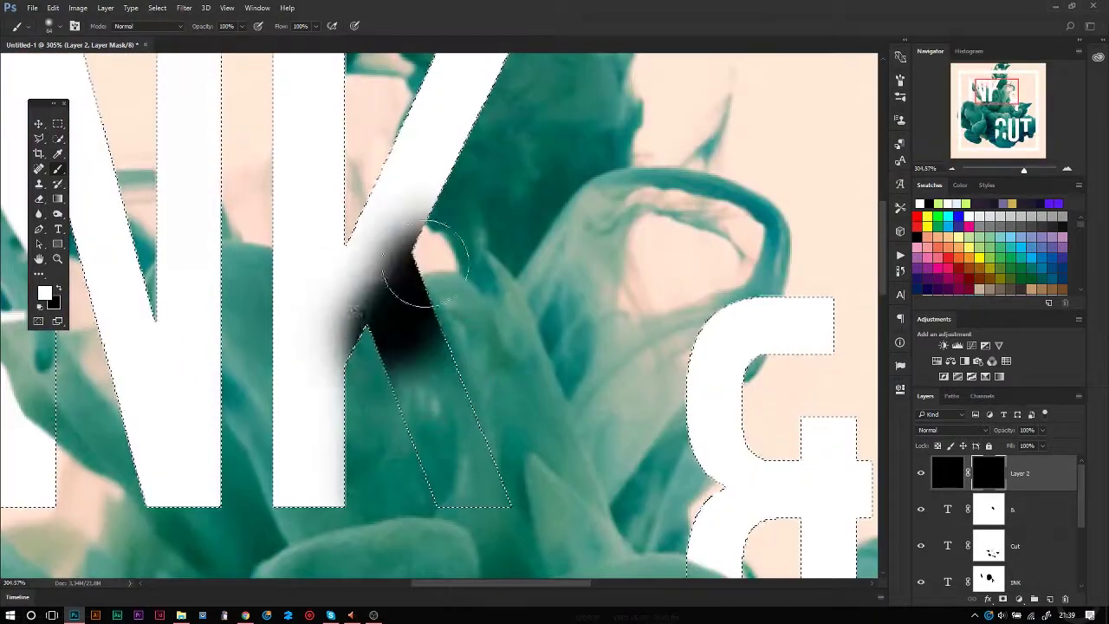
{"action": "key", "text": "ctrl+z"}
{"action": "key", "text": "ctrl+d"}
{"action": "left_click_drag", "start_coordinate": [364, 329], "coordinate": [449, 228]}
{"action": "key", "text": "ctrl+alt+z"}
- Discard the trial black overlay layer and group the INK, & and Cut layers into Group 1
{"action": "key", "text": "ctrl+alt+z"}
{"action": "scroll", "coordinate": [396, 280], "scroll_direction": "up", "scroll_amount": 3}
{"action": "left_click_drag", "start_coordinate": [225, 260], "coordinate": [322, 426]}
{"action": "scroll", "coordinate": [260, 320], "scroll_direction": "down", "scroll_amount": 3}
{"action": "key", "text": "ctrl+z"}
{"action": "key", "text": "ctrl+alt+z"}
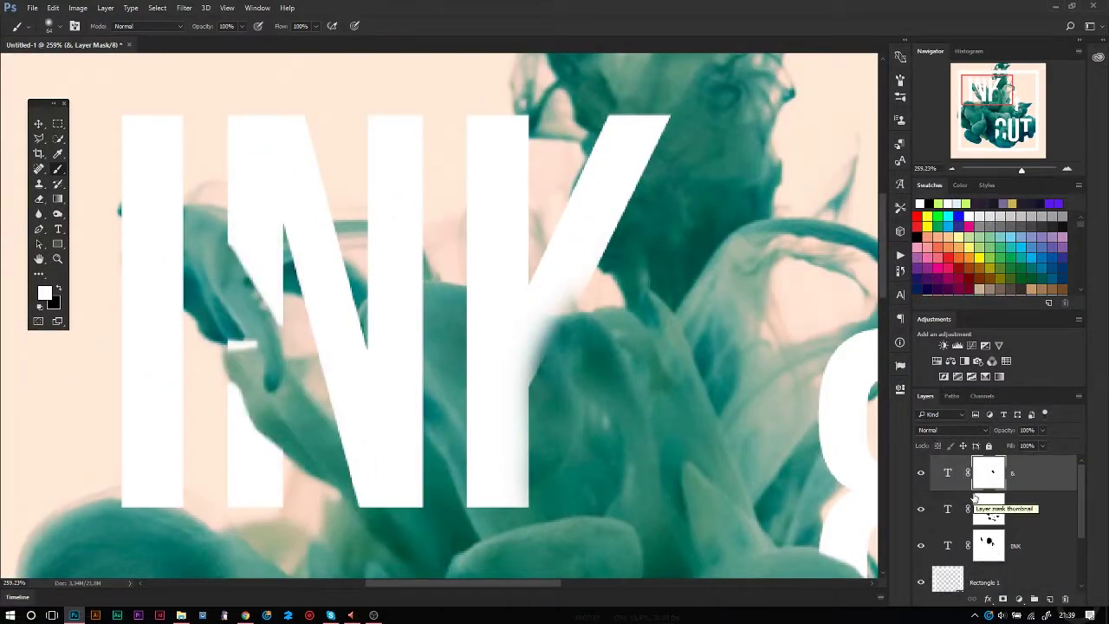
{"action": "left_click", "coordinate": [1018, 545], "text": "shift"}
{"action": "key", "text": "ctrl+g"}
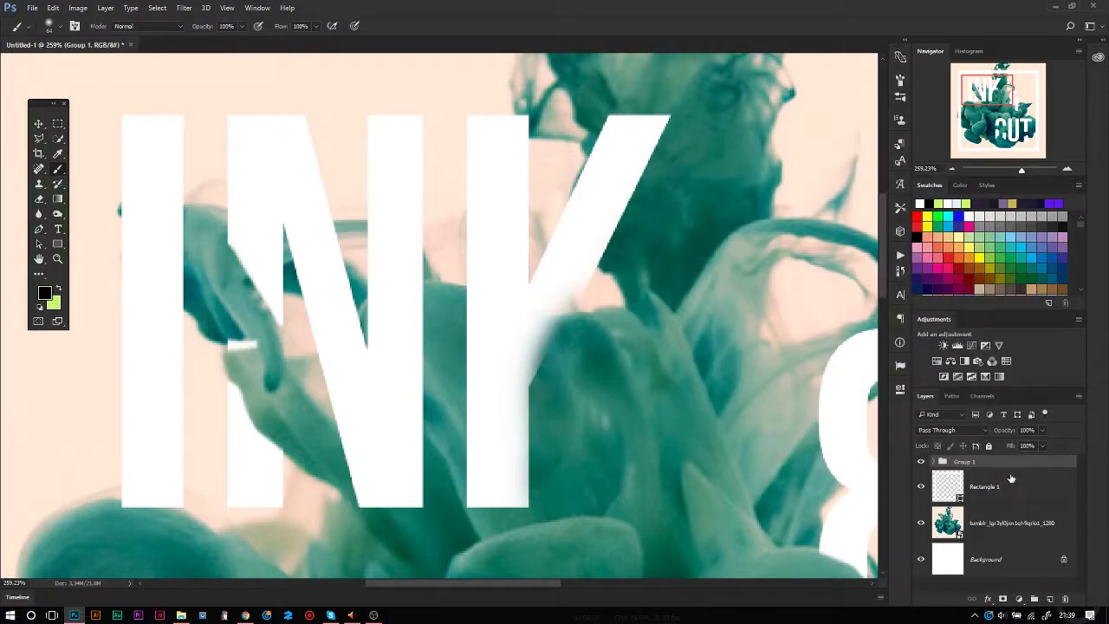
- Stamp a merged copy of the lettering group and inspect the CUT letters
{"action": "key", "text": "ctrl+j"}
{"action": "key", "text": "ctrl+e"}
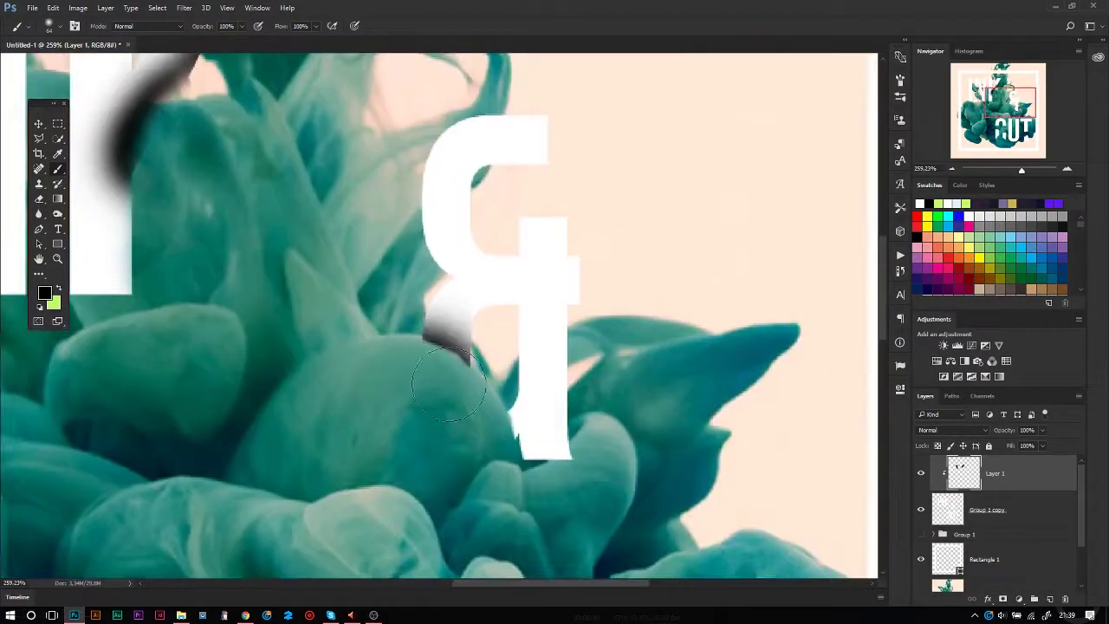
{"action": "left_click_drag", "start_coordinate": [520, 450], "coordinate": [415, 393]}
{"action": "scroll", "coordinate": [347, 416], "scroll_direction": "right", "scroll_amount": 3}
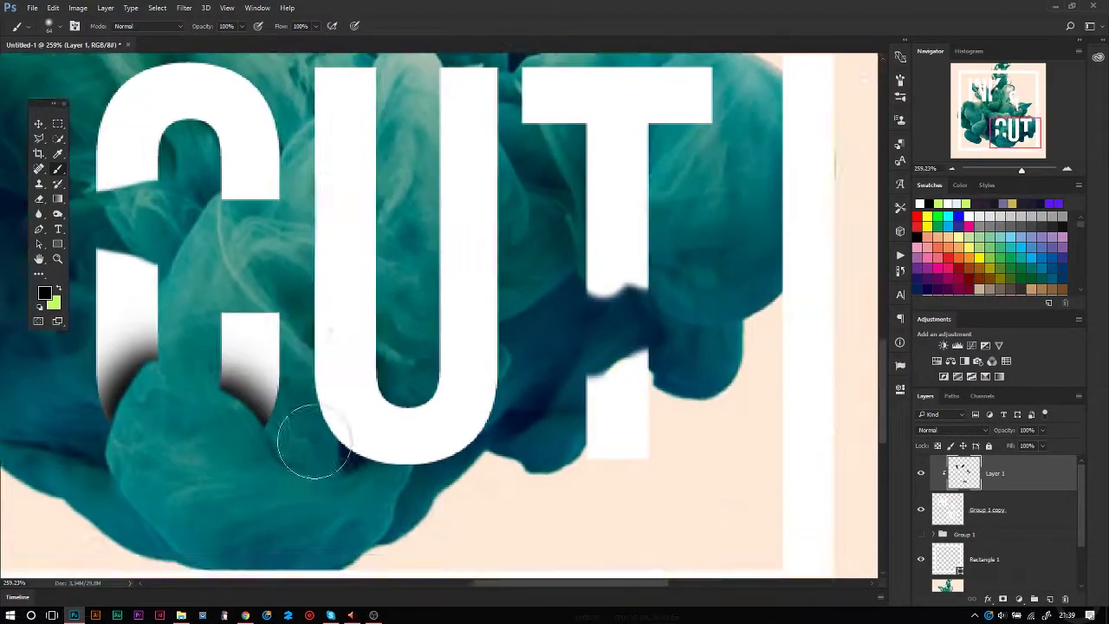
{"action": "scroll", "coordinate": [408, 441], "scroll_direction": "right", "scroll_amount": 3}
{"action": "scroll", "coordinate": [376, 248], "scroll_direction": "up", "scroll_amount": 5}
{"action": "scroll", "coordinate": [374, 276], "scroll_direction": "down", "scroll_amount": 2}
{"action": "key", "text": "ctrl+0"}
- Filter the shadow layer, fade it to 20% opacity, and add a Gradient Map adjustment
{"action": "left_click", "coordinate": [184, 8]}
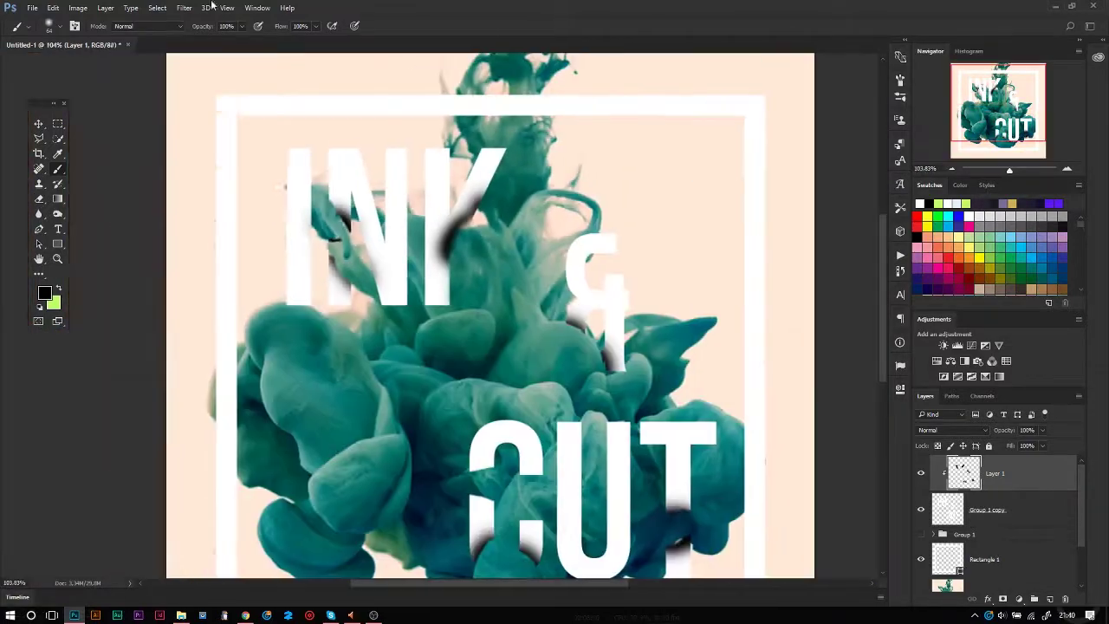
{"action": "left_click", "coordinate": [122, 200]}
{"action": "key", "text": "Return"}
{"action": "left_click_drag", "start_coordinate": [1005, 431], "coordinate": [990, 437]}
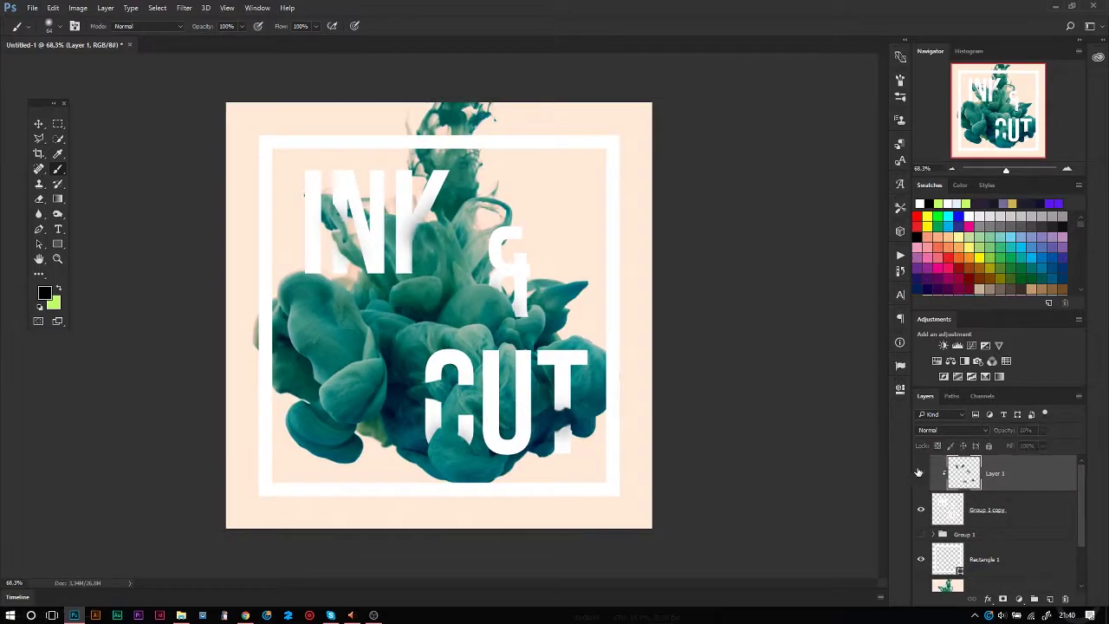
{"action": "scroll", "coordinate": [604, 284], "scroll_direction": "up", "scroll_amount": 4}
{"action": "scroll", "coordinate": [604, 284], "scroll_direction": "down", "scroll_amount": 2}
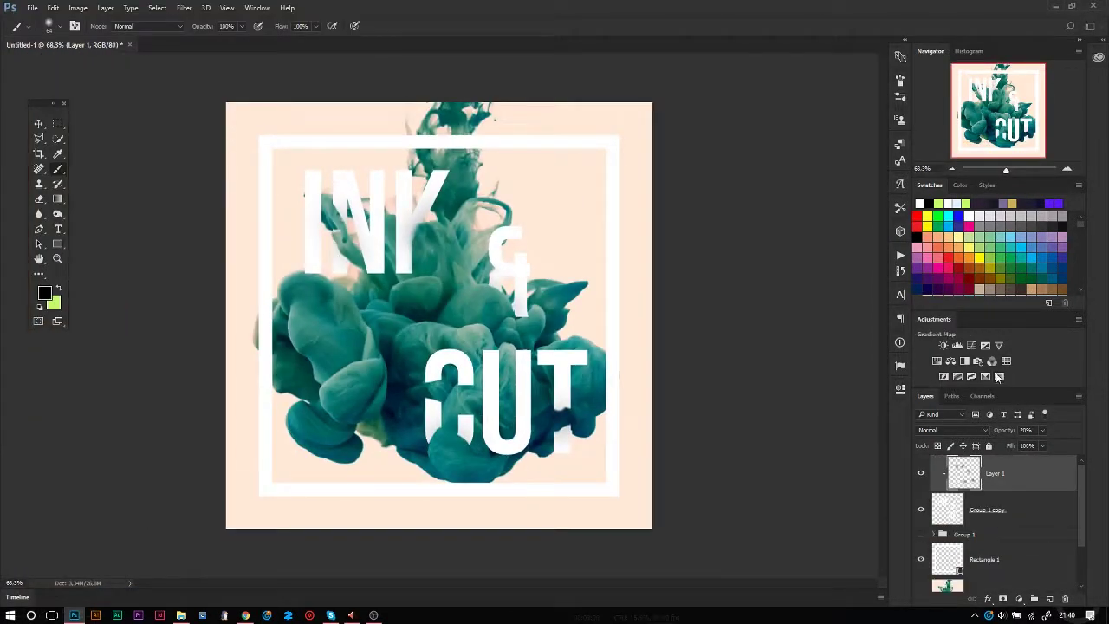
{"action": "left_click", "coordinate": [998, 376]}
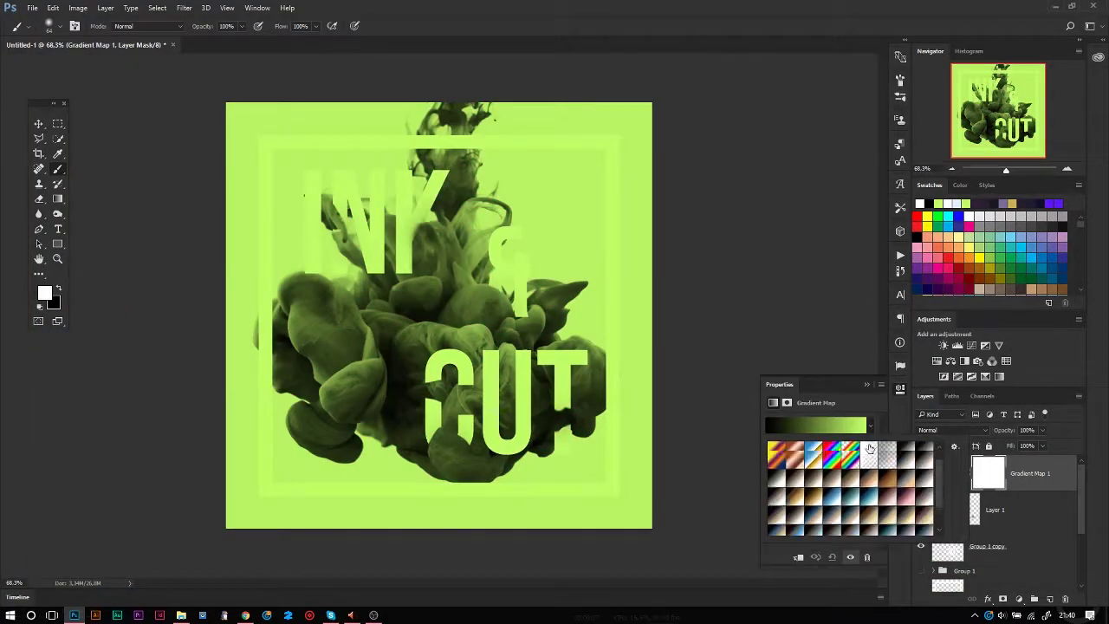
- Pick a two-colour gradient preset, set its stops to purple and dark plum, and tick Reverse
{"action": "left_click", "coordinate": [817, 425]}
{"action": "left_click", "coordinate": [780, 376]}
{"action": "left_click", "coordinate": [743, 217]}
{"action": "left_click", "coordinate": [953, 334]}
{"action": "left_click", "coordinate": [780, 379]}
{"action": "mouse_move", "coordinate": [711, 343]}
{"action": "left_mouse_down"}
{"action": "mouse_move", "coordinate": [710, 372]}
{"action": "mouse_move", "coordinate": [715, 243]}
{"action": "left_mouse_up"}
{"action": "left_click", "coordinate": [813, 221]}
{"action": "left_click", "coordinate": [953, 334]}
{"action": "left_click", "coordinate": [780, 378]}
{"action": "left_click", "coordinate": [648, 226]}
{"action": "left_click", "coordinate": [597, 349]}
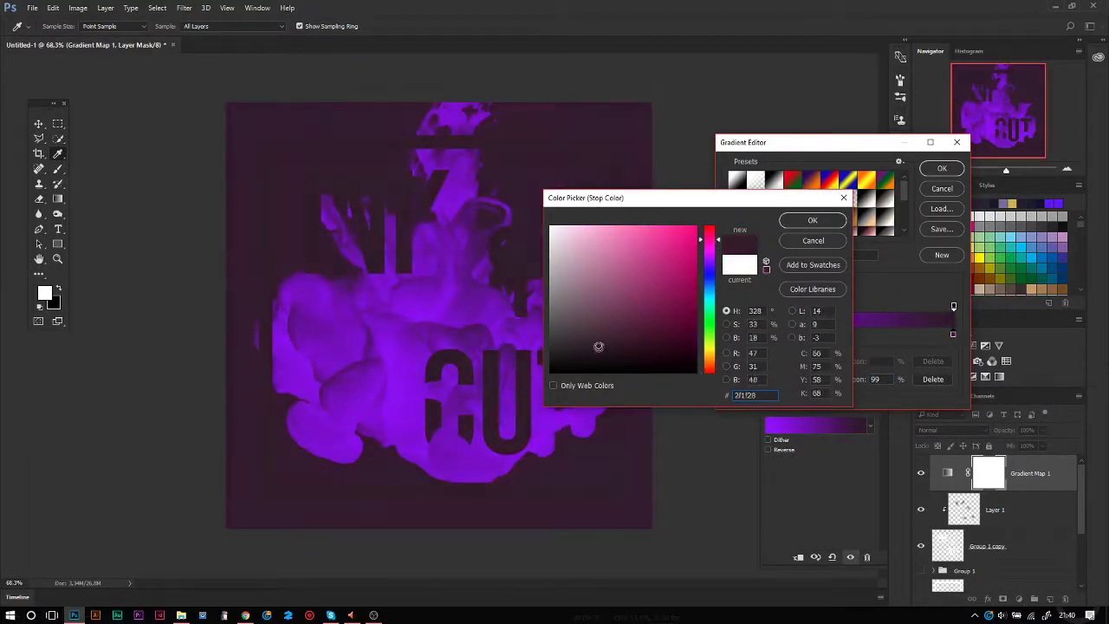
{"action": "left_click", "coordinate": [813, 220]}
{"action": "left_click", "coordinate": [942, 168]}
{"action": "left_click", "coordinate": [767, 450]}
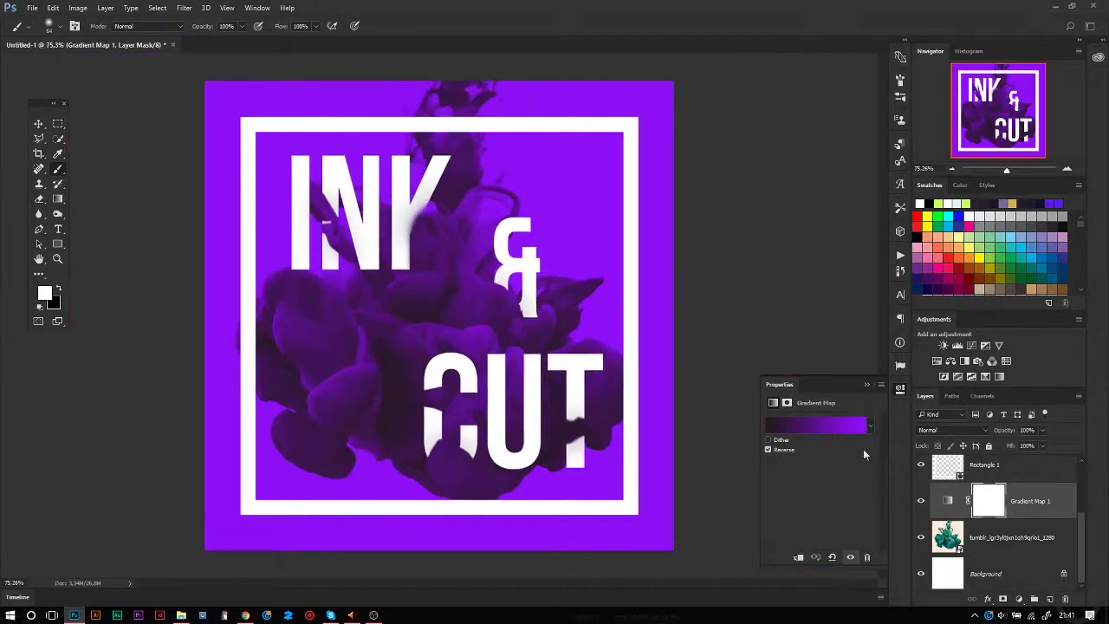
- Rework the stops: near-black on the left, c600ff magenta on the right moved to about 72%
{"action": "left_click", "coordinate": [823, 425]}
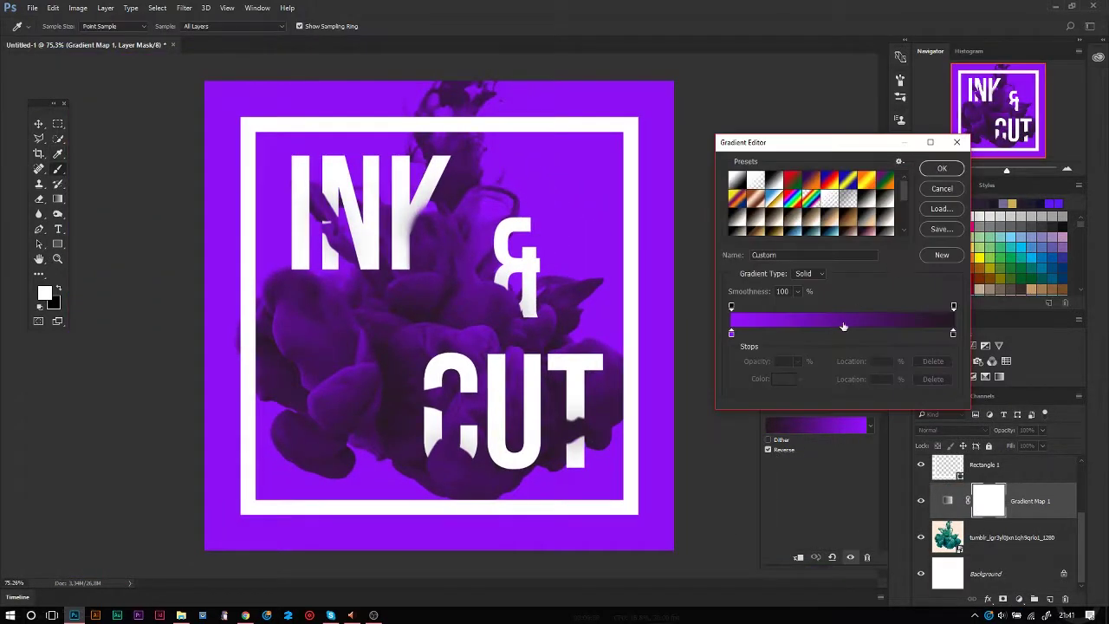
{"action": "mouse_move", "coordinate": [886, 340]}
{"action": "left_mouse_down"}
{"action": "mouse_move", "coordinate": [807, 338]}
{"action": "mouse_move", "coordinate": [947, 339]}
{"action": "mouse_move", "coordinate": [883, 338]}
{"action": "left_mouse_up"}
{"action": "double_click", "coordinate": [731, 333]}
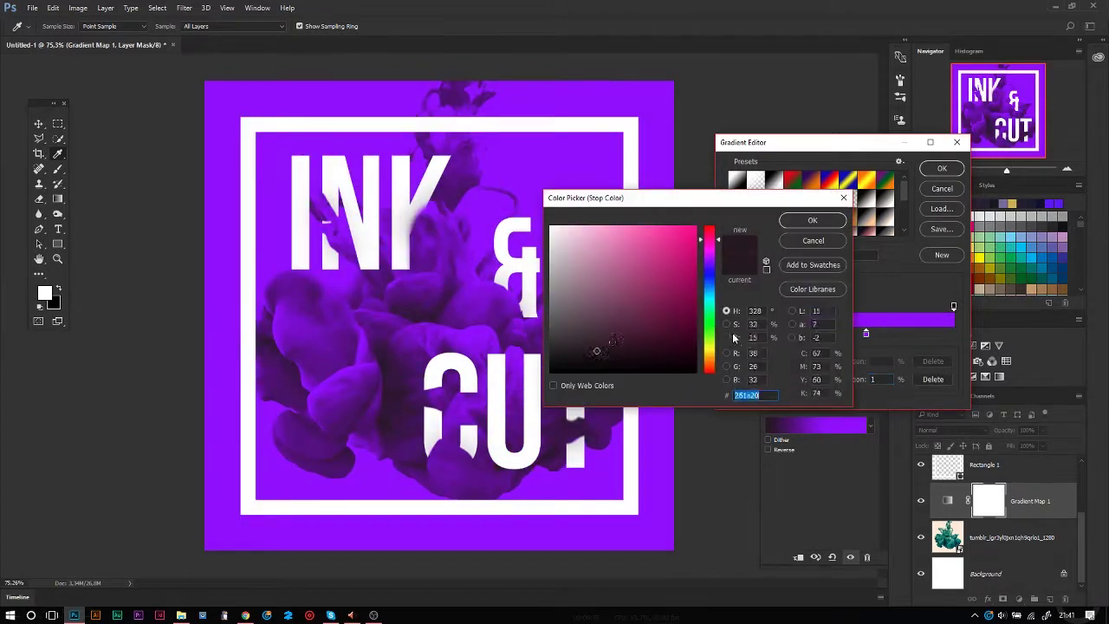
{"action": "mouse_move", "coordinate": [610, 352]}
{"action": "left_mouse_down"}
{"action": "mouse_move", "coordinate": [661, 354]}
{"action": "mouse_move", "coordinate": [709, 295]}
{"action": "left_mouse_up"}
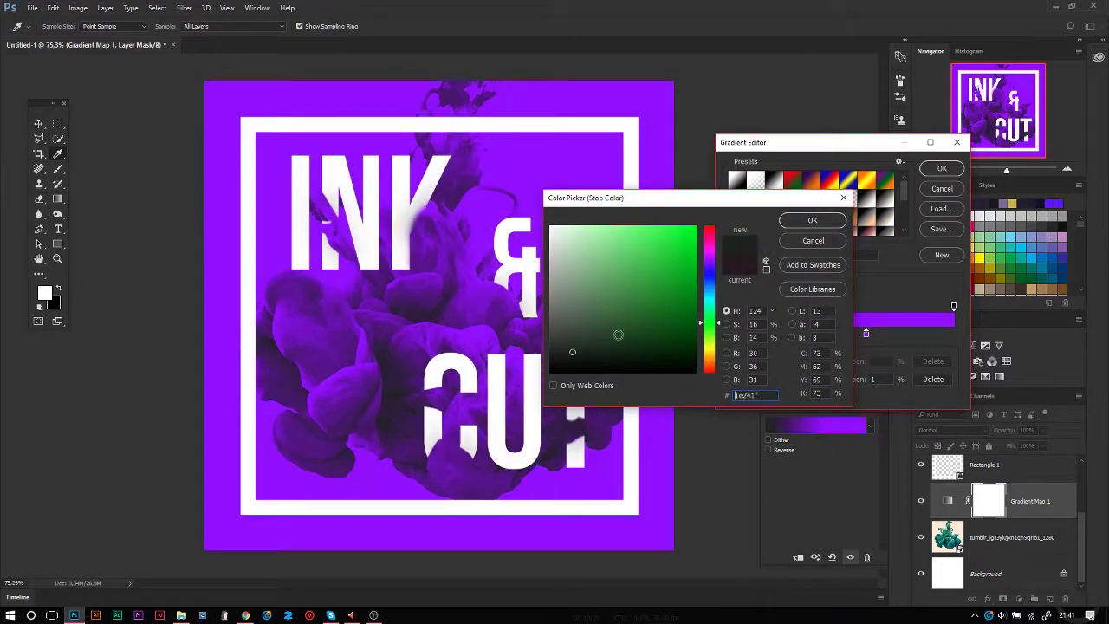
{"action": "left_click", "coordinate": [574, 265]}
{"action": "mouse_move", "coordinate": [590, 285]}
{"action": "left_mouse_down"}
{"action": "mouse_move", "coordinate": [552, 186]}
{"action": "mouse_move", "coordinate": [622, 174]}
{"action": "left_mouse_up"}
{"action": "left_click", "coordinate": [595, 335]}
{"action": "left_click", "coordinate": [836, 197]}
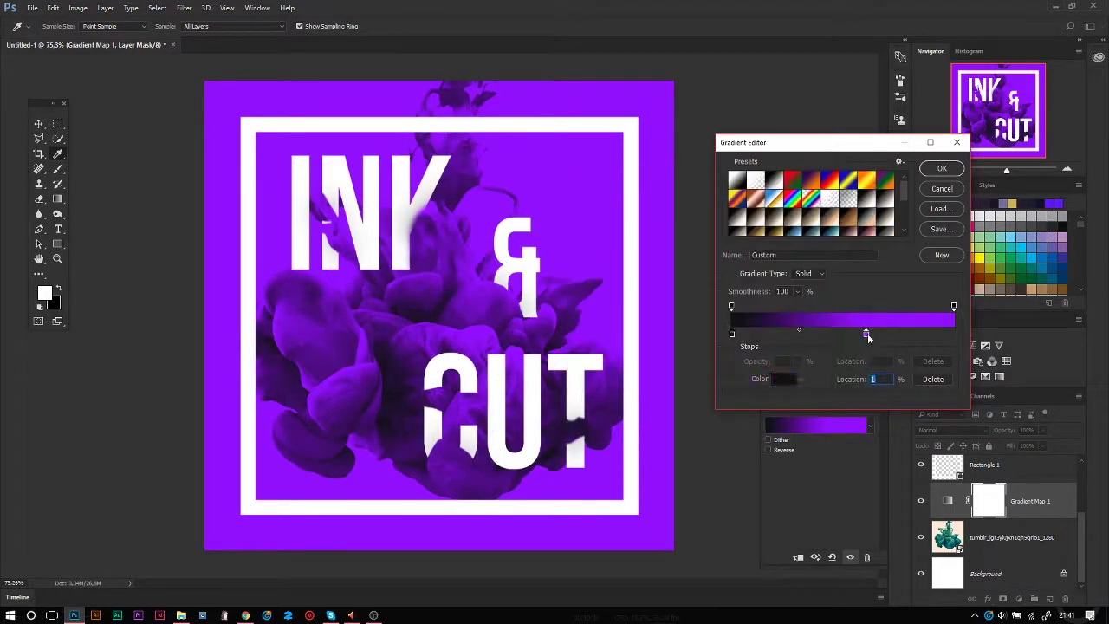
{"action": "double_click", "coordinate": [953, 332]}
{"action": "left_click", "coordinate": [719, 204]}
{"action": "left_click", "coordinate": [834, 198]}
{"action": "left_click_drag", "start_coordinate": [953, 333], "coordinate": [908, 332]}
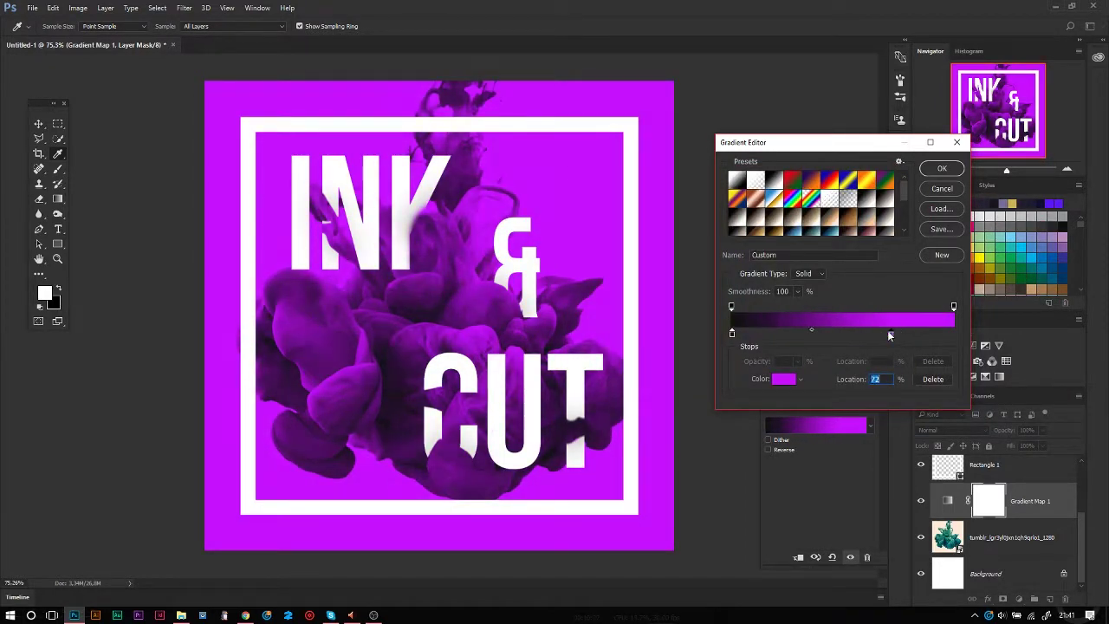
{"action": "double_click", "coordinate": [891, 335]}
{"action": "key", "text": "Escape"}
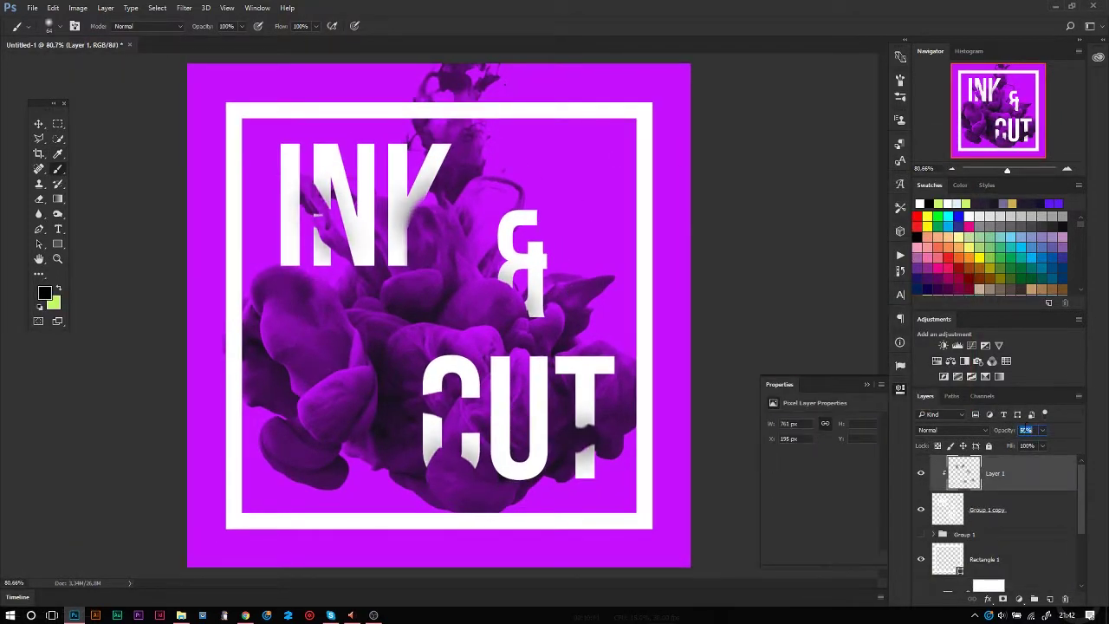
- Place the watermark image as an embedded layer and commit it below the frame
{"action": "scroll", "coordinate": [720, 269], "scroll_direction": "down", "scroll_amount": 1}
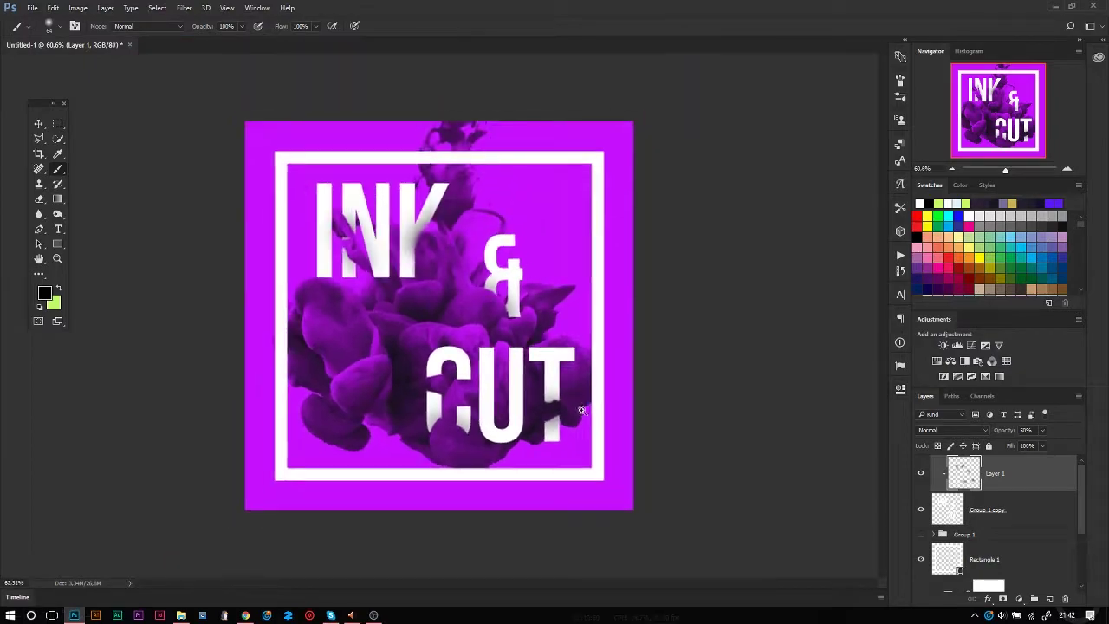
{"action": "scroll", "coordinate": [719, 269], "scroll_direction": "up", "scroll_amount": 5}
{"action": "left_click", "coordinate": [10, 7]}
{"action": "left_click", "coordinate": [52, 215]}
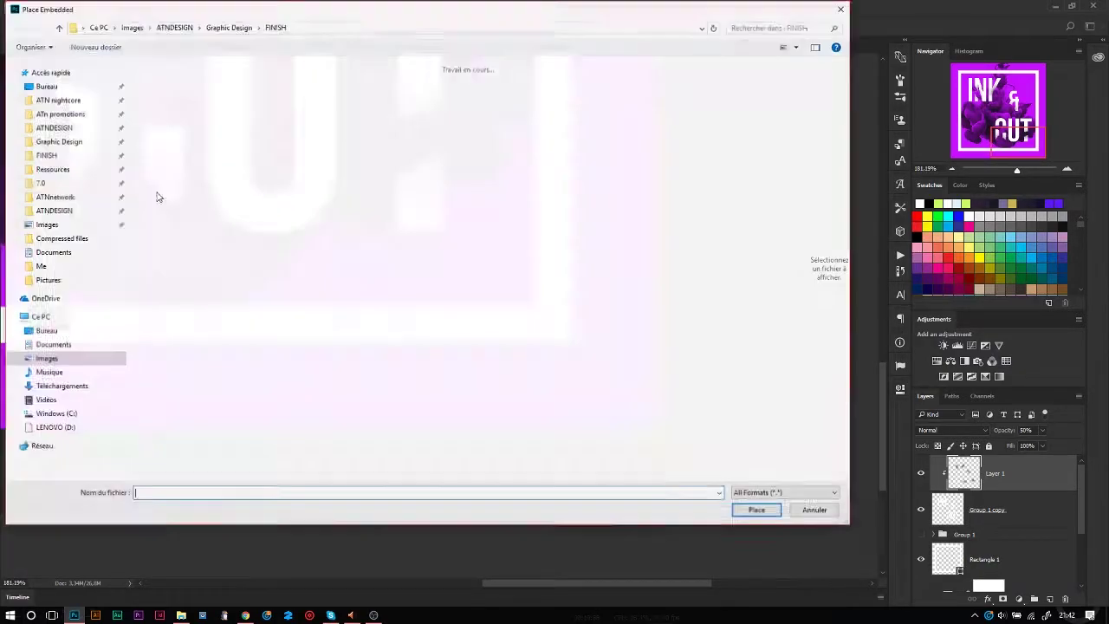
{"action": "scroll", "coordinate": [805, 233], "scroll_direction": "down", "scroll_amount": 10}
{"action": "scroll", "coordinate": [725, 389], "scroll_direction": "down", "scroll_amount": 10}
{"action": "scroll", "coordinate": [725, 389], "scroll_direction": "down", "scroll_amount": 5}
{"action": "key", "text": "Escape"}
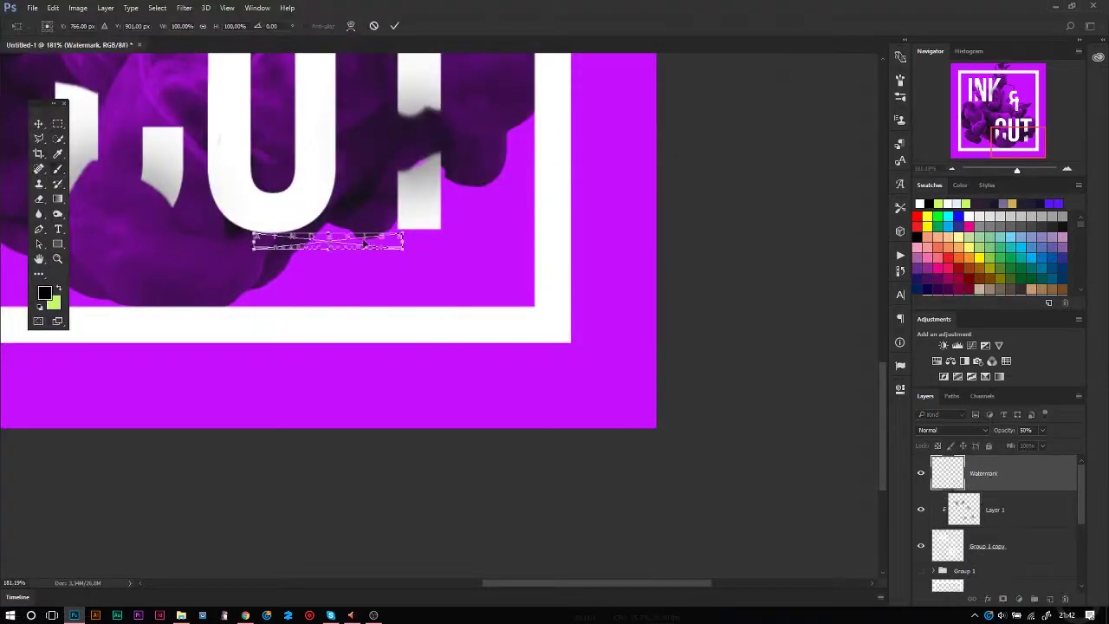
{"action": "key", "text": "Return"}
{"action": "key", "text": "ctrl+minus"}
{"action": "key", "text": "ctrl+minus"}
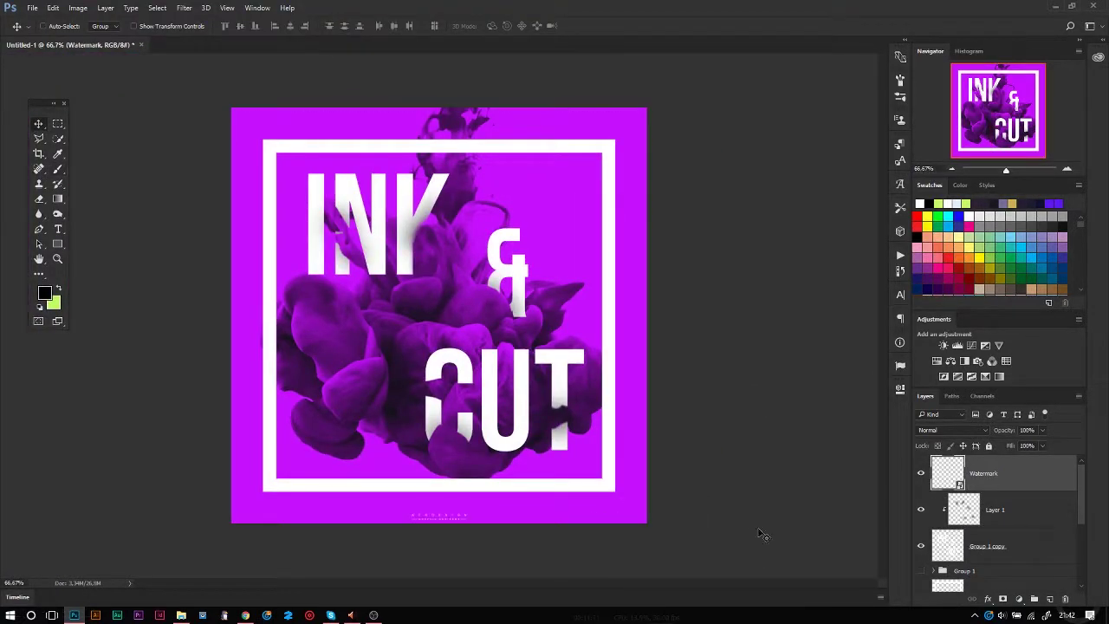
- Select the Watermark layer and add an empty Layer 2 above it
{"action": "left_click", "coordinate": [953, 514]}
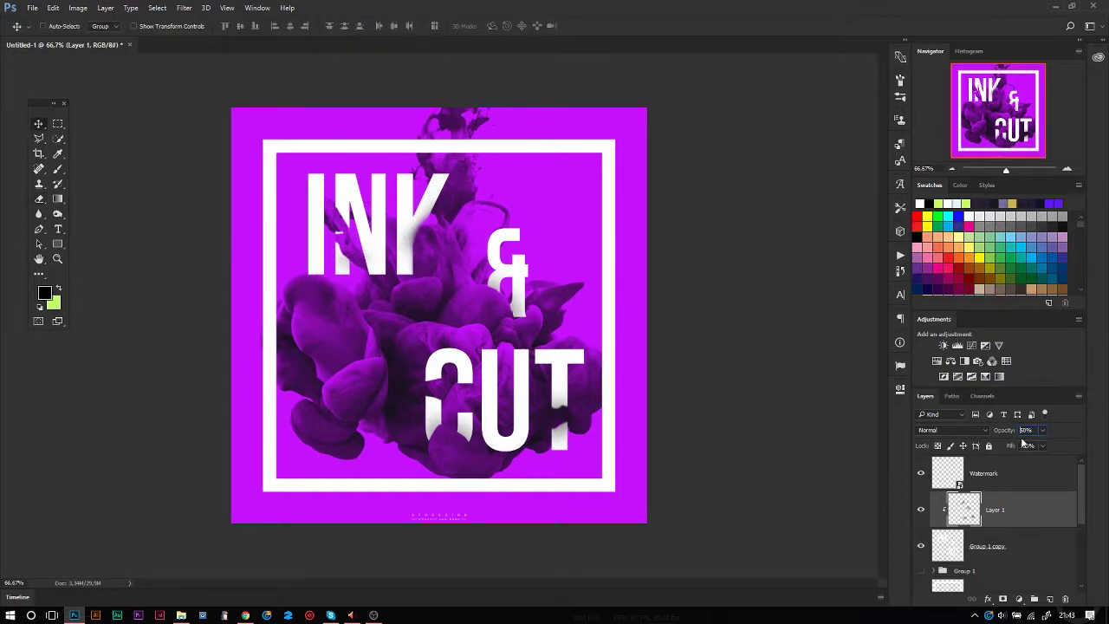
{"action": "left_click", "coordinate": [983, 473]}
{"action": "left_click", "coordinate": [1050, 598]}
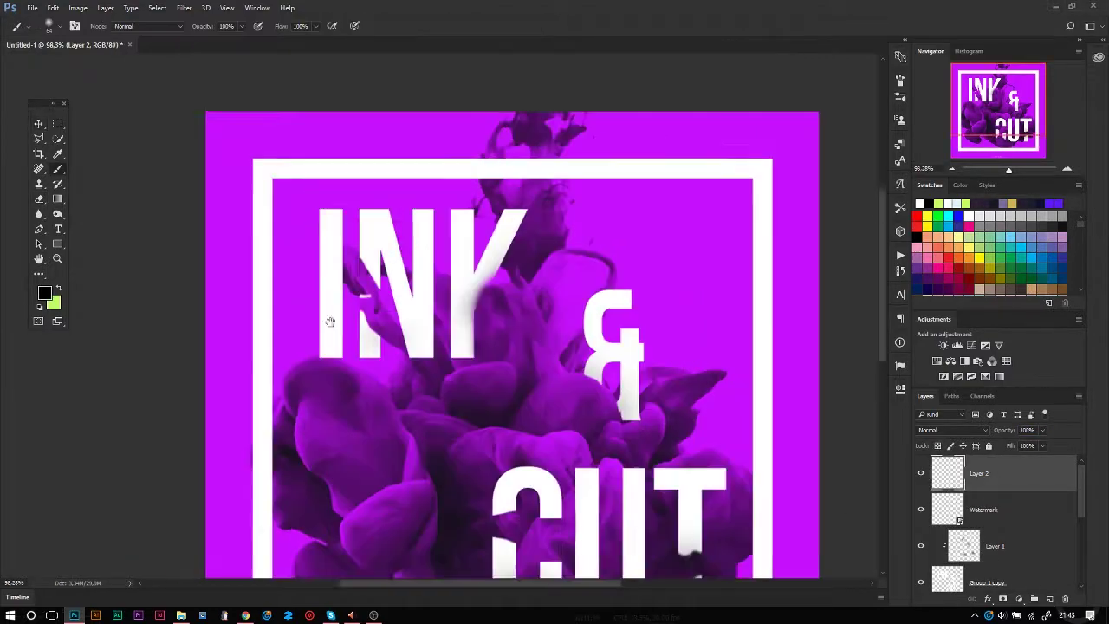
- Place the DustLight_alpha image from the Ressources folder as an embedded layer
{"action": "key", "text": "b"}
{"action": "key", "text": "x"}
{"action": "scroll", "coordinate": [330, 244], "scroll_direction": "up", "scroll_amount": 3}
{"action": "left_click", "coordinate": [32, 8]}
{"action": "left_click", "coordinate": [61, 225]}
{"action": "left_click", "coordinate": [51, 169]}
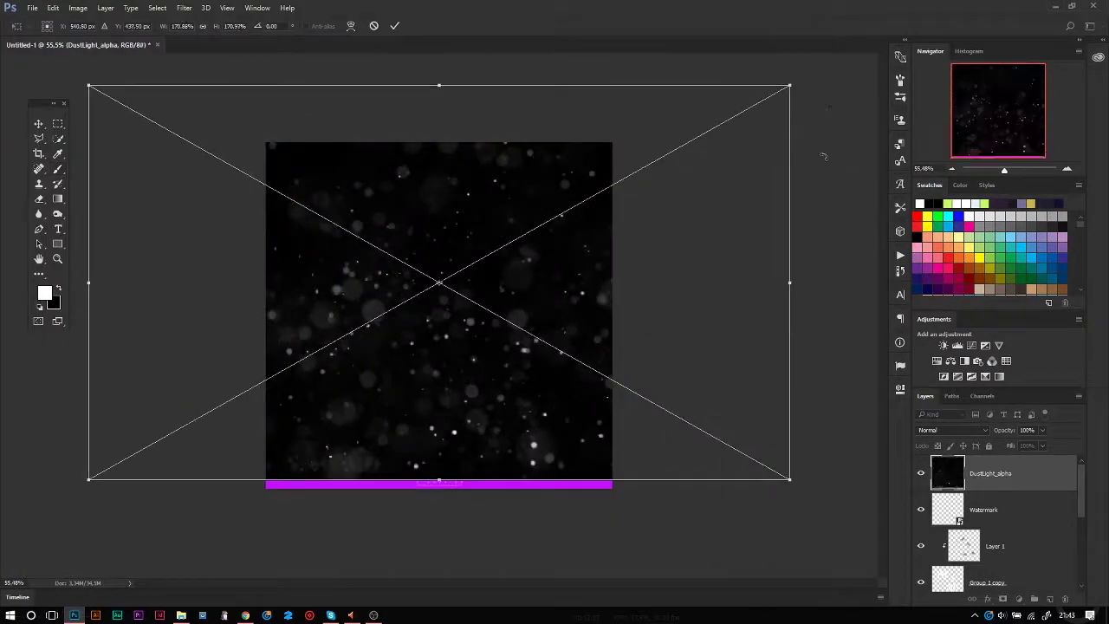
{"action": "key", "text": "Return"}
- Try Screen, then set the dust layer's blend mode to Color Dodge and open the dust image
{"action": "left_click", "coordinate": [951, 430]}
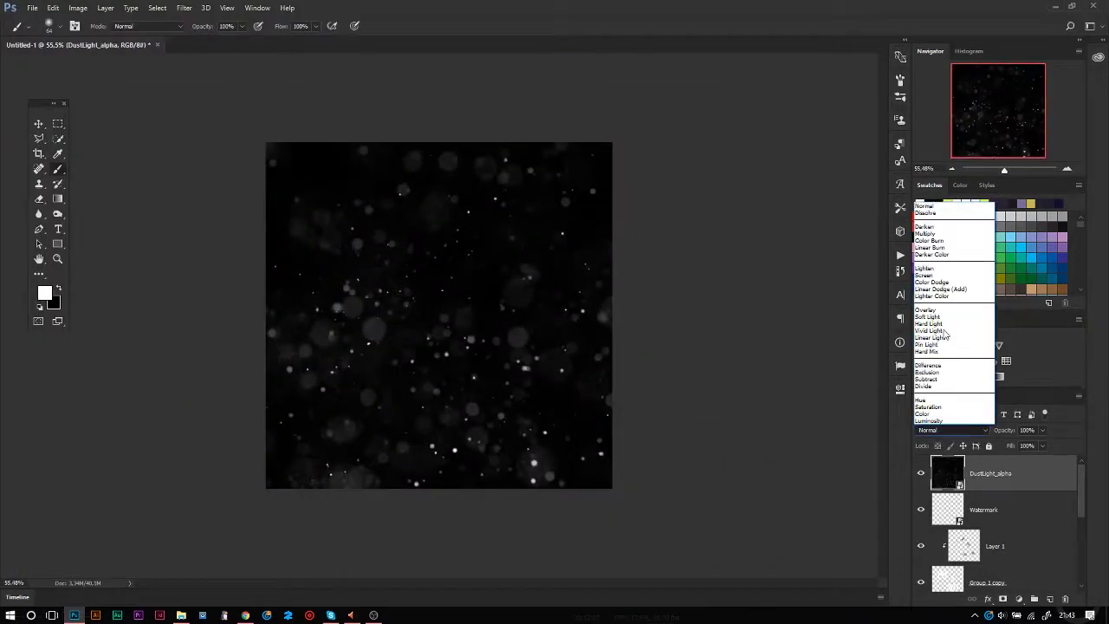
{"action": "left_click", "coordinate": [944, 271]}
{"action": "left_click", "coordinate": [952, 430]}
{"action": "left_click", "coordinate": [972, 277]}
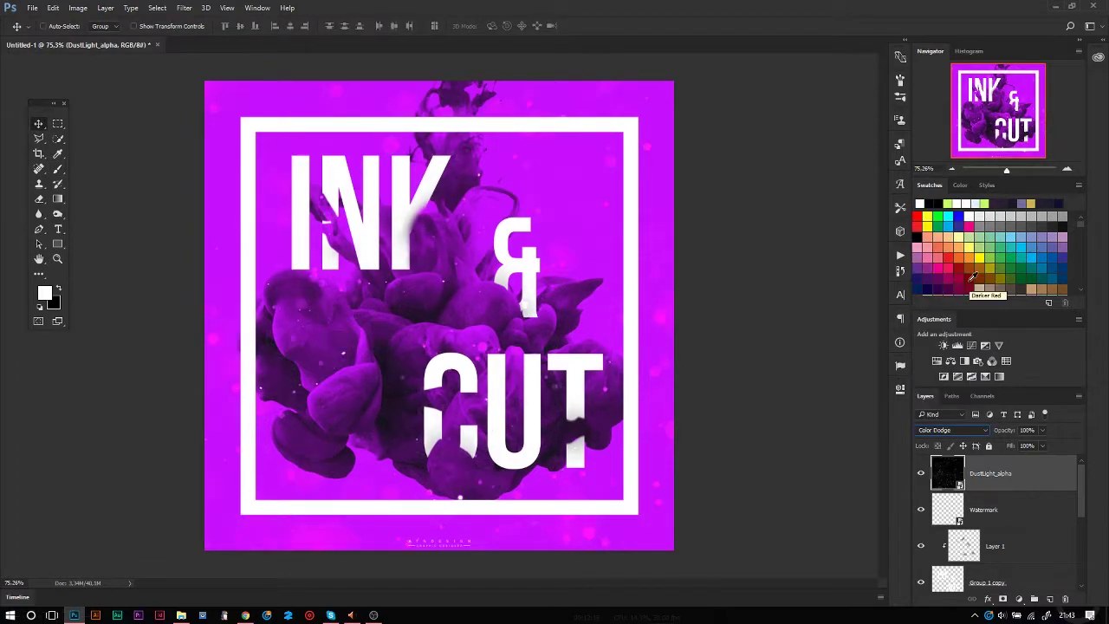
{"action": "double_click", "coordinate": [935, 462]}
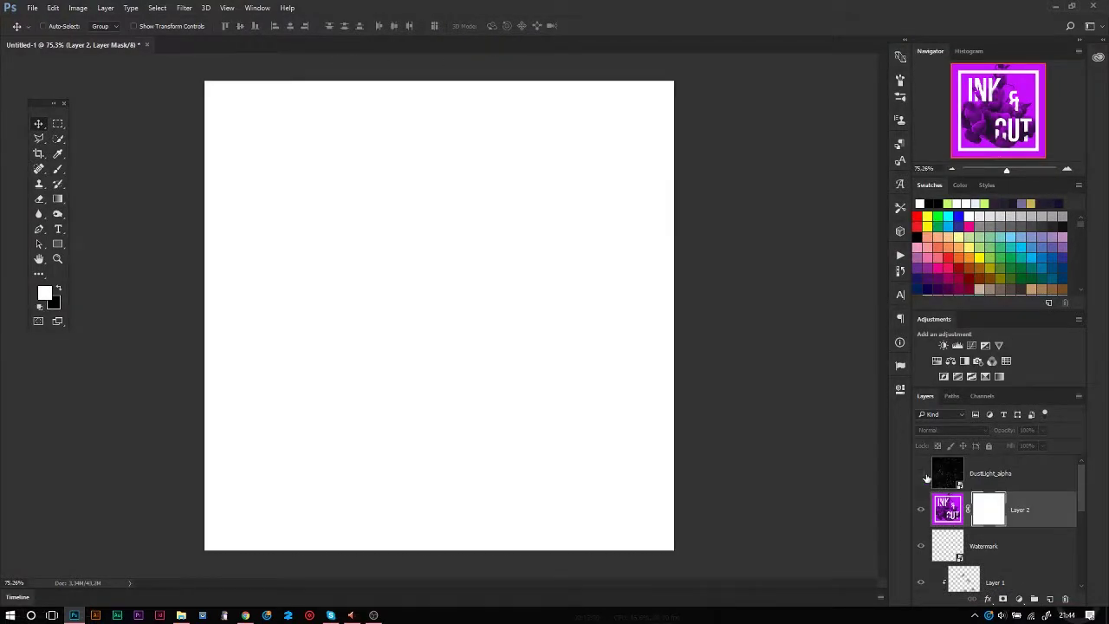
- Paste the dust texture into Layer 2's mask and shift it across the poster
{"action": "left_click", "coordinate": [921, 475]}
{"action": "left_click", "coordinate": [989, 510], "text": "alt"}
{"action": "key", "text": "ctrl+v"}
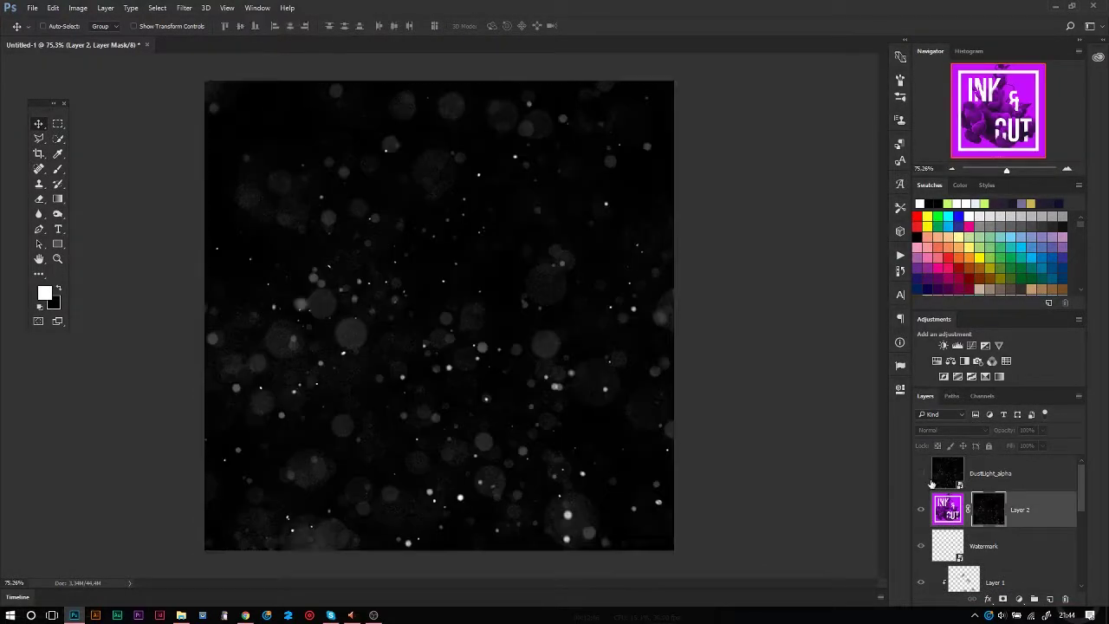
{"action": "left_click", "coordinate": [977, 491], "text": "alt"}
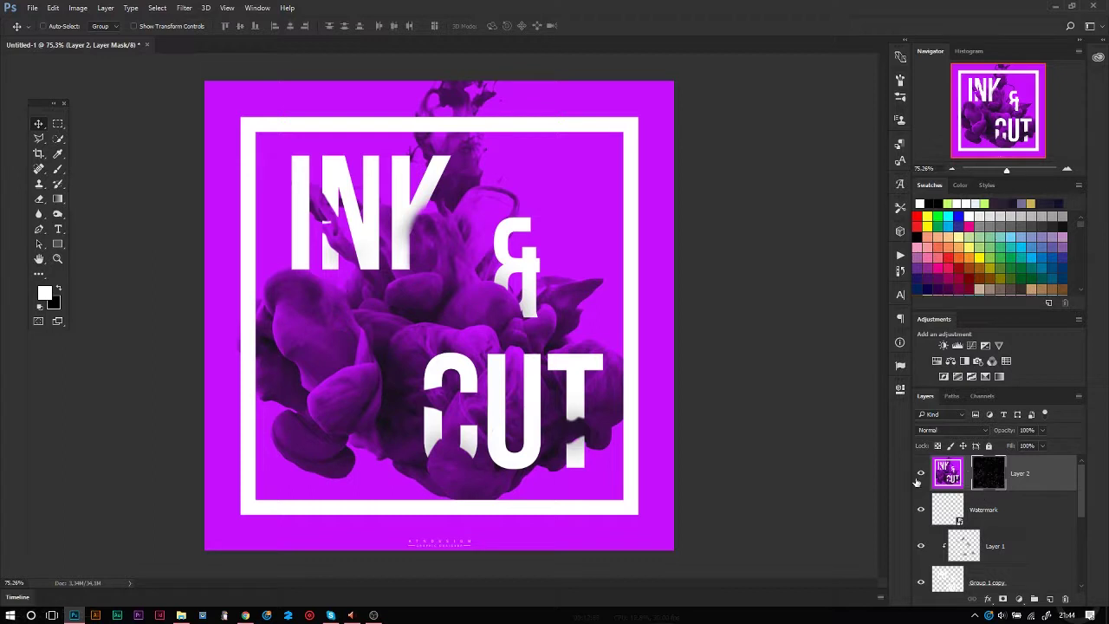
{"action": "double_click", "coordinate": [976, 476]}
{"action": "left_click", "coordinate": [989, 473]}
{"action": "left_click_drag", "start_coordinate": [495, 227], "coordinate": [597, 323]}
- Try and undo a Black & White adjustment, then add a Levels adjustment to the dust layer
{"action": "key", "text": "alt+bracketleft"}
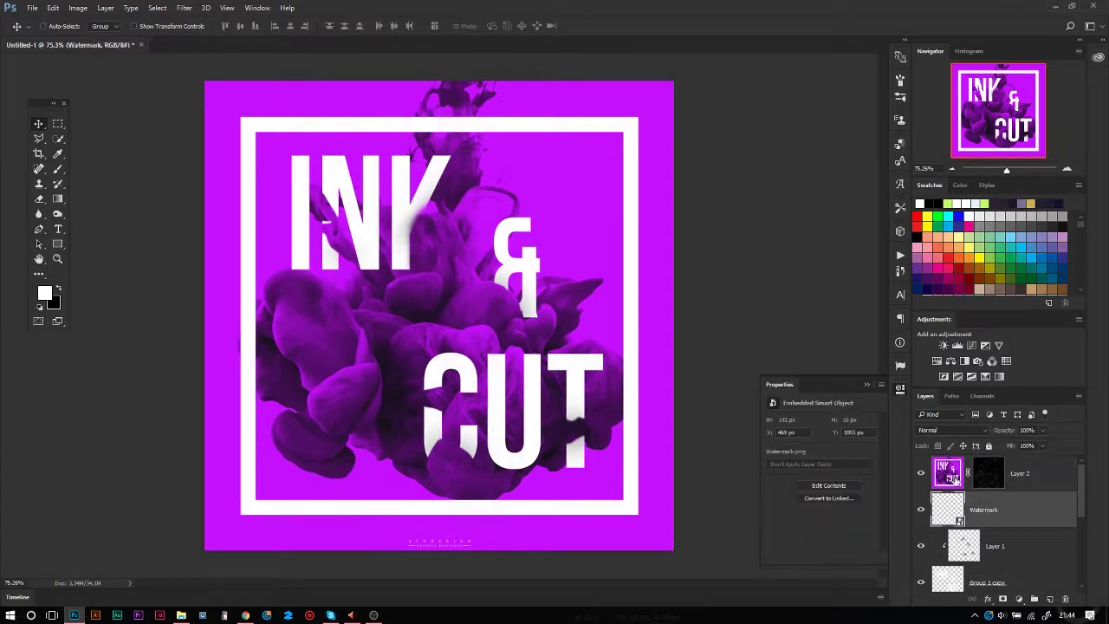
{"action": "left_click", "coordinate": [978, 361]}
{"action": "key", "text": "ctrl+z"}
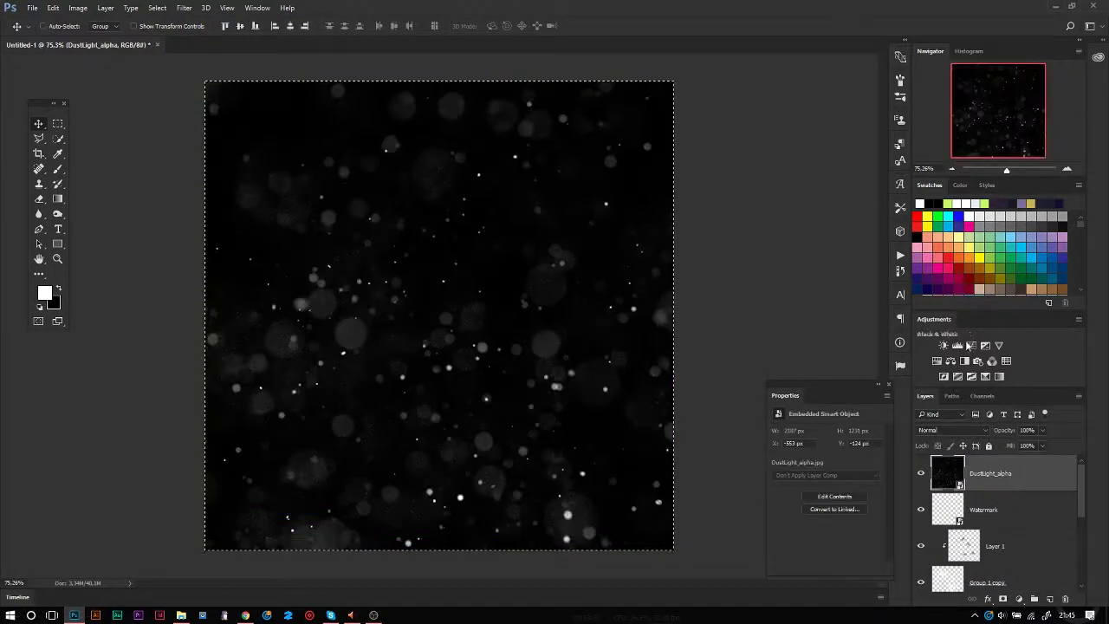
{"action": "left_click", "coordinate": [958, 345]}
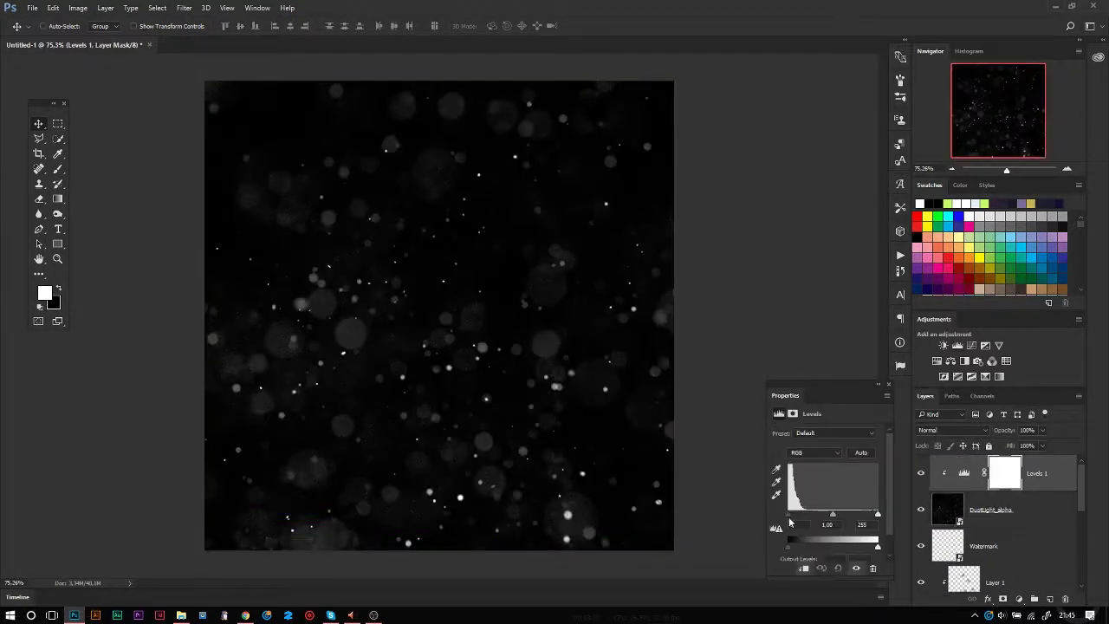
- Raise the dust's Levels contrast, merge it down, and blend the dust layer in Screen mode
{"action": "left_click_drag", "start_coordinate": [877, 514], "coordinate": [818, 522]}
{"action": "key", "text": "ctrl+e"}
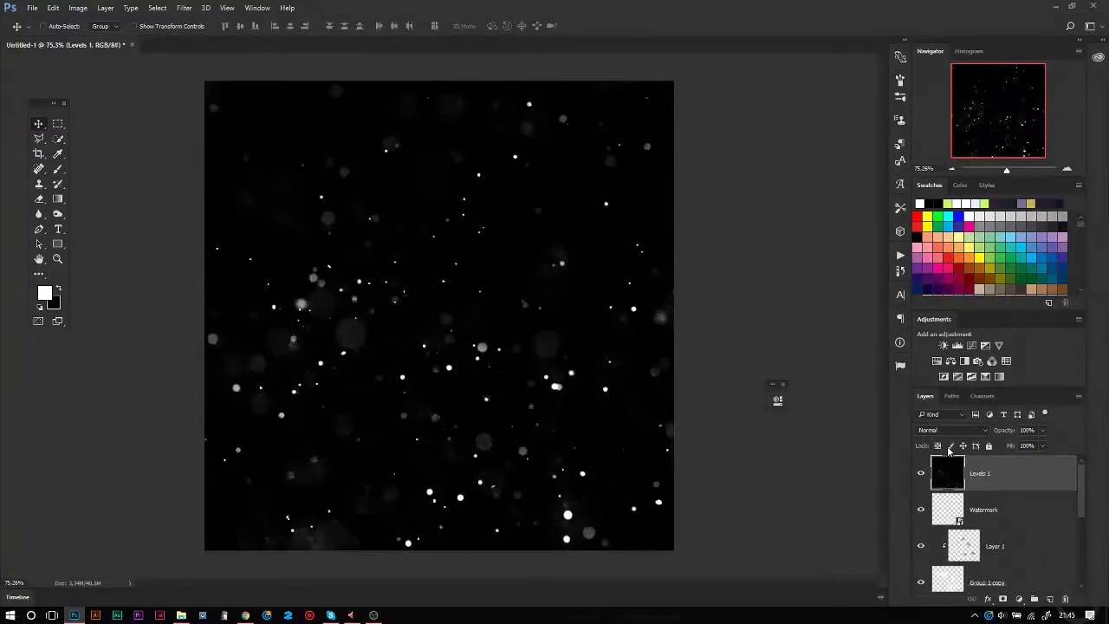
{"action": "key", "text": "shift+alt+d"}
{"action": "left_click_drag", "start_coordinate": [826, 404], "coordinate": [901, 388]}
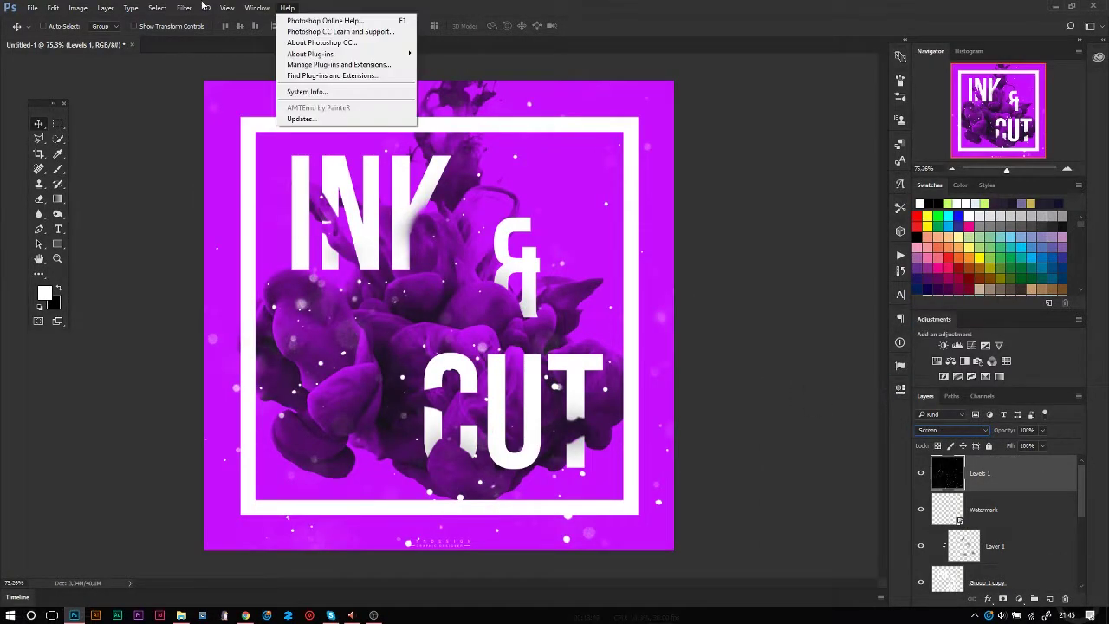
{"action": "key", "text": "ctrl+t"}
{"action": "key", "text": "Return"}
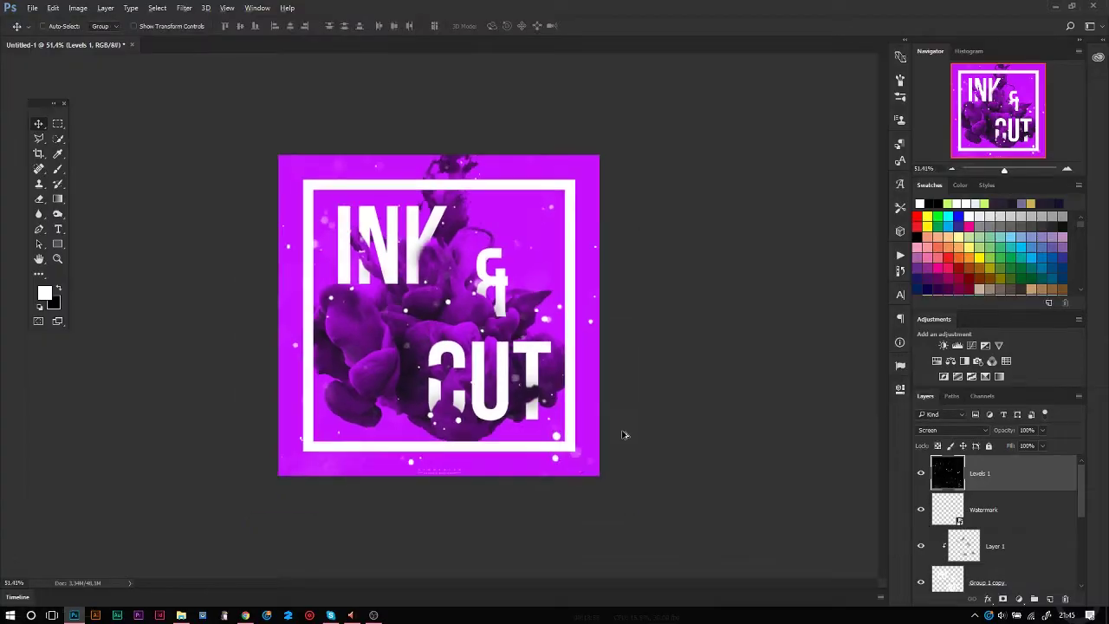